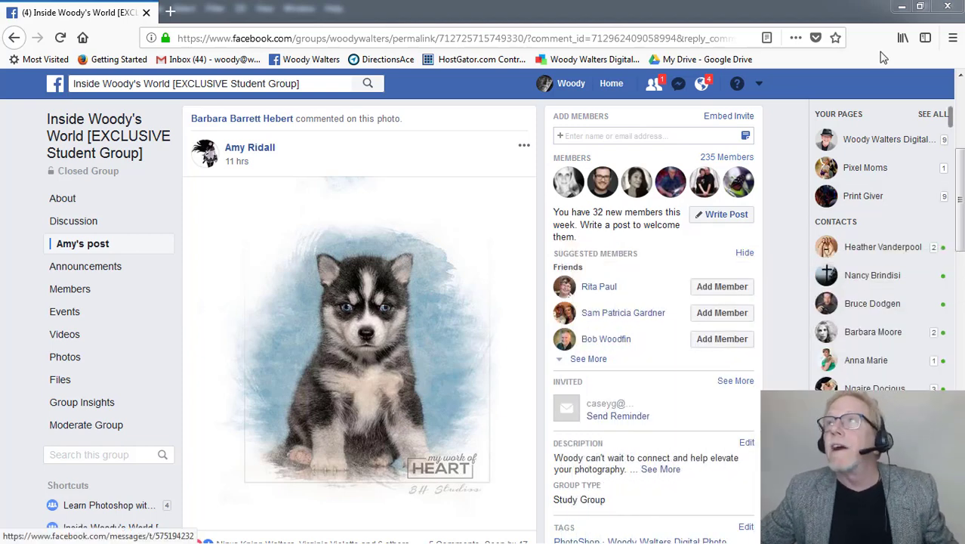
Enlarge the husky puppy photo from the Facebook group post, then return to the Photoshop cave composite
left_click(333, 515)
left_click(325, 533)
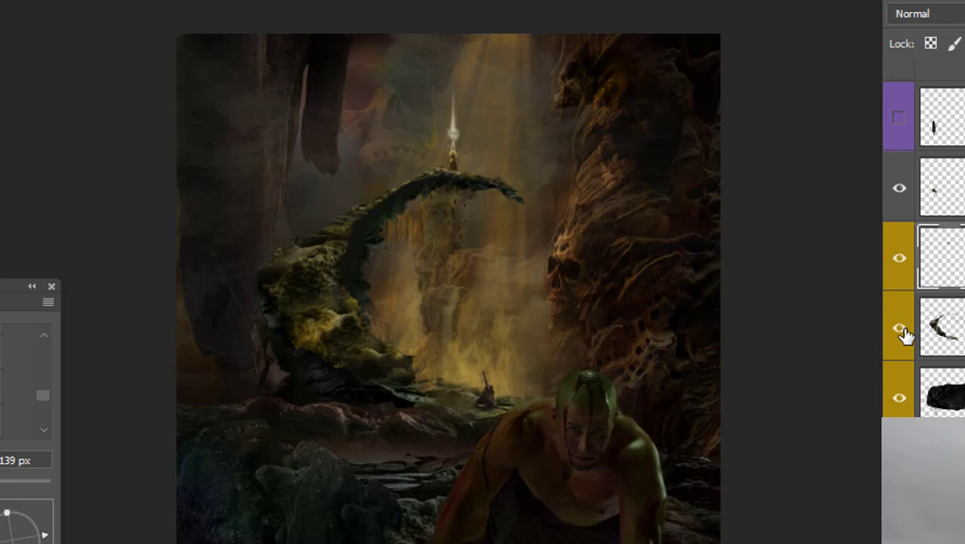
left_click(894, 332)
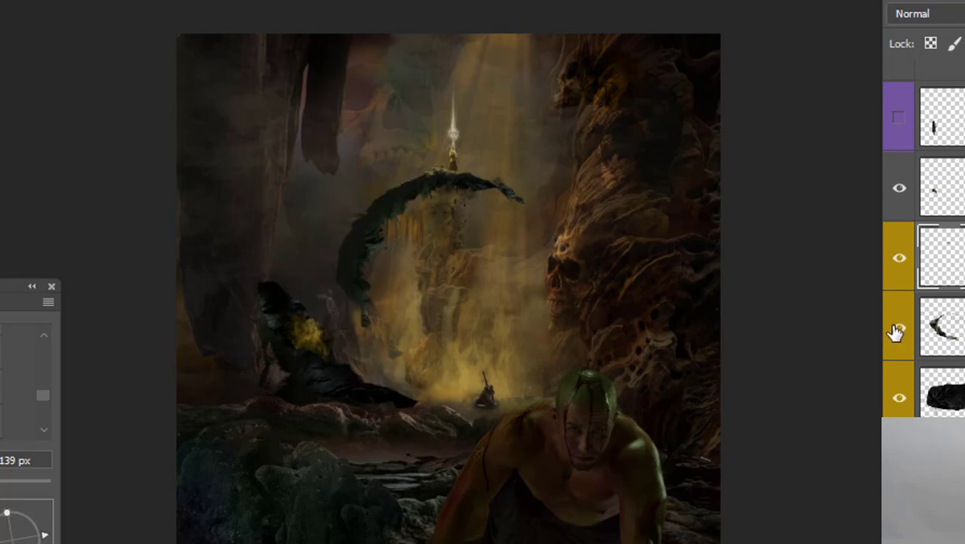
left_click(895, 332)
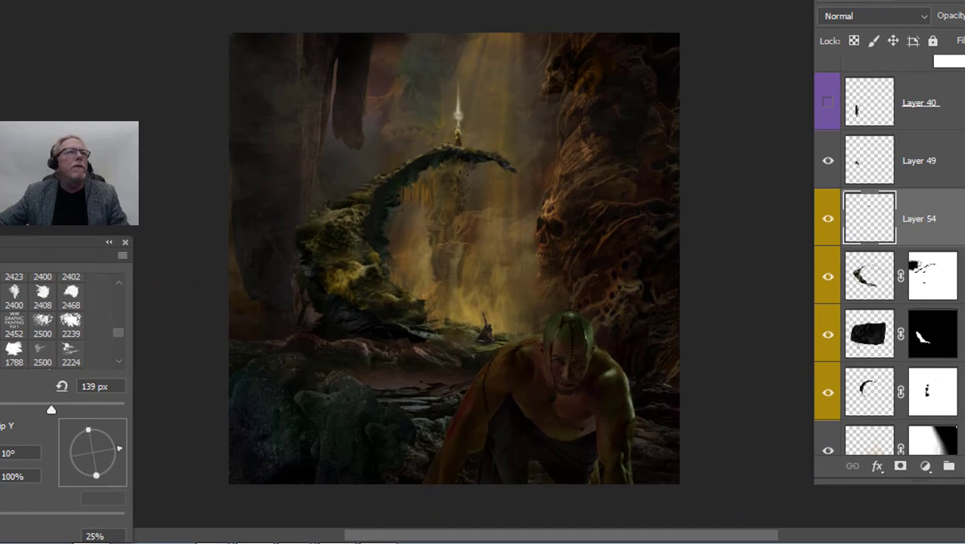
key("l")
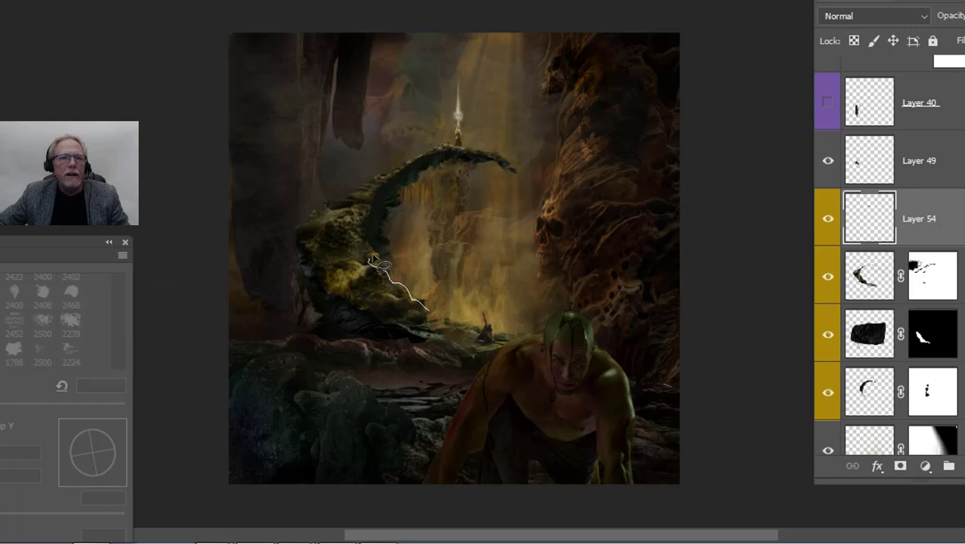
mouse_move(374, 260)
left_mouse_down()
mouse_move(371, 219)
mouse_move(401, 179)
left_mouse_up()
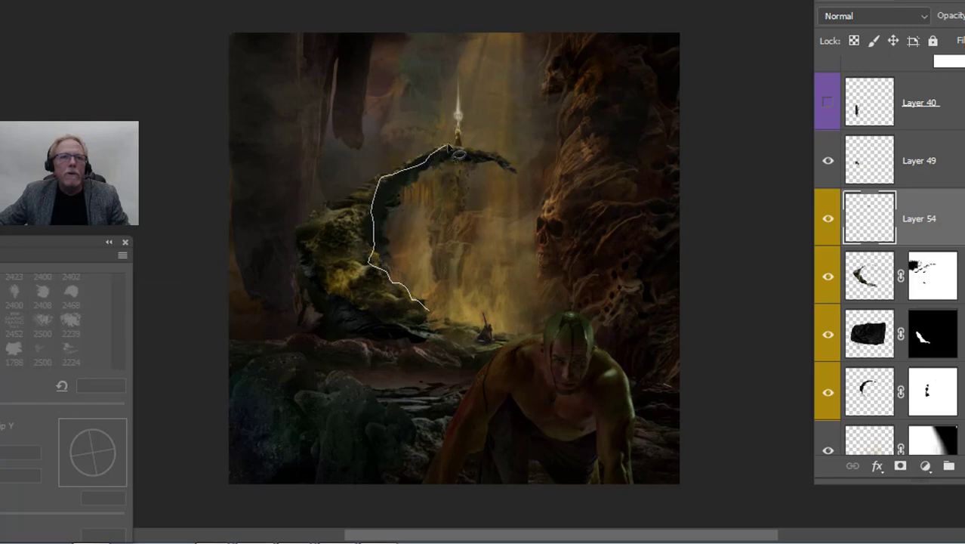
mouse_move(512, 173)
left_mouse_down()
mouse_move(478, 143)
mouse_move(455, 153)
left_mouse_up()
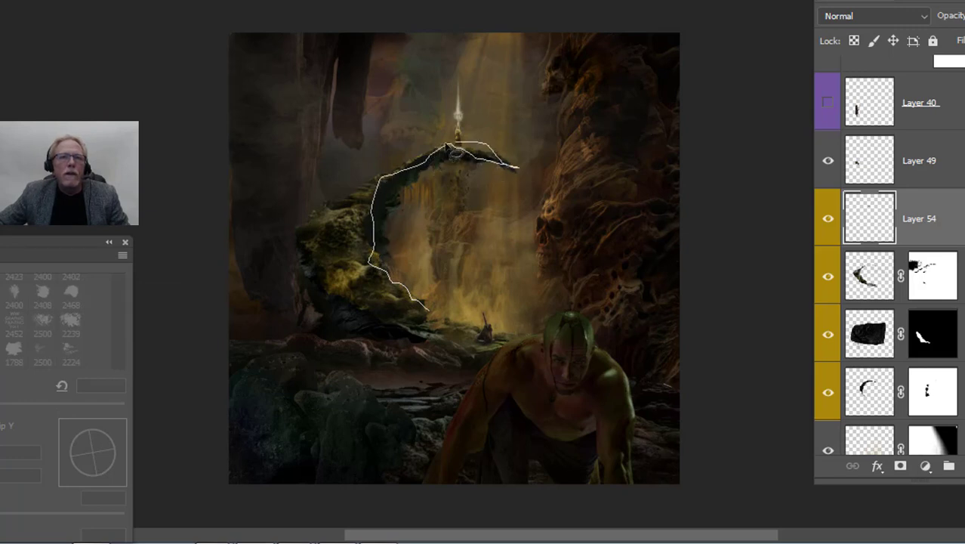
mouse_move(369, 176)
left_mouse_down()
mouse_move(309, 234)
mouse_move(299, 272)
mouse_move(303, 310)
mouse_move(342, 314)
mouse_move(338, 343)
mouse_move(391, 363)
mouse_move(516, 361)
mouse_move(637, 392)
mouse_move(559, 344)
mouse_move(505, 330)
left_mouse_up()
left_click_drag(424, 300, 427, 305)
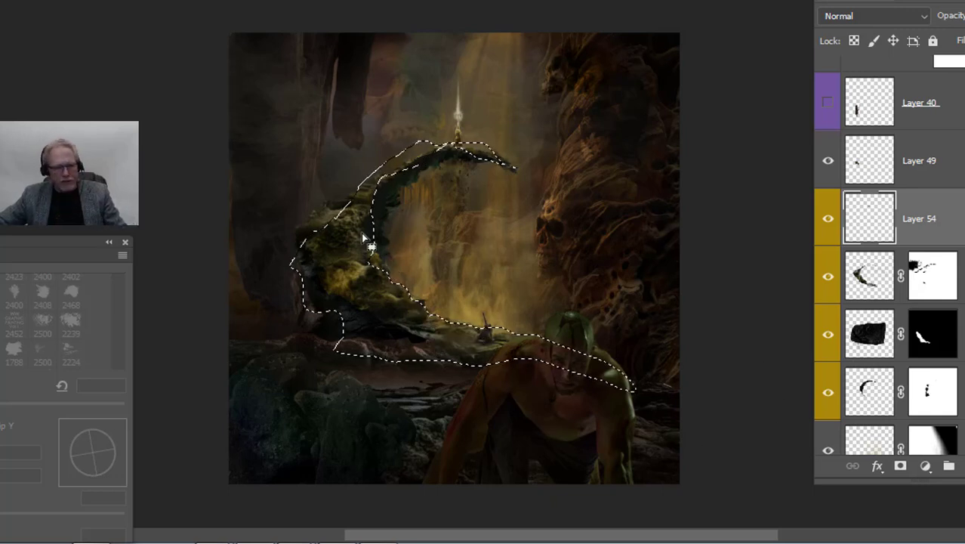
key("ctrl+d")
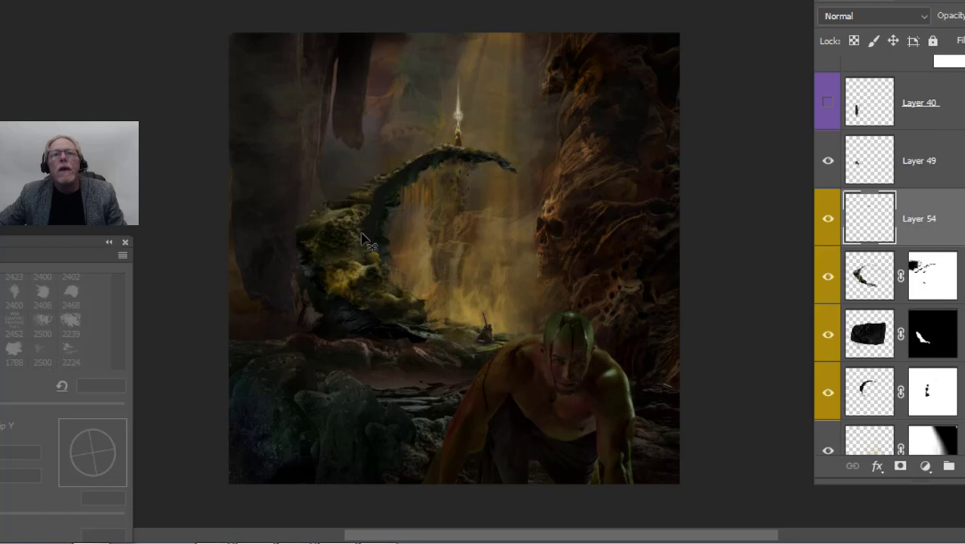
Zoom in and pan to the arch top with the glowing figure
left_click(430, 219)
left_click(428, 219)
left_click(427, 219)
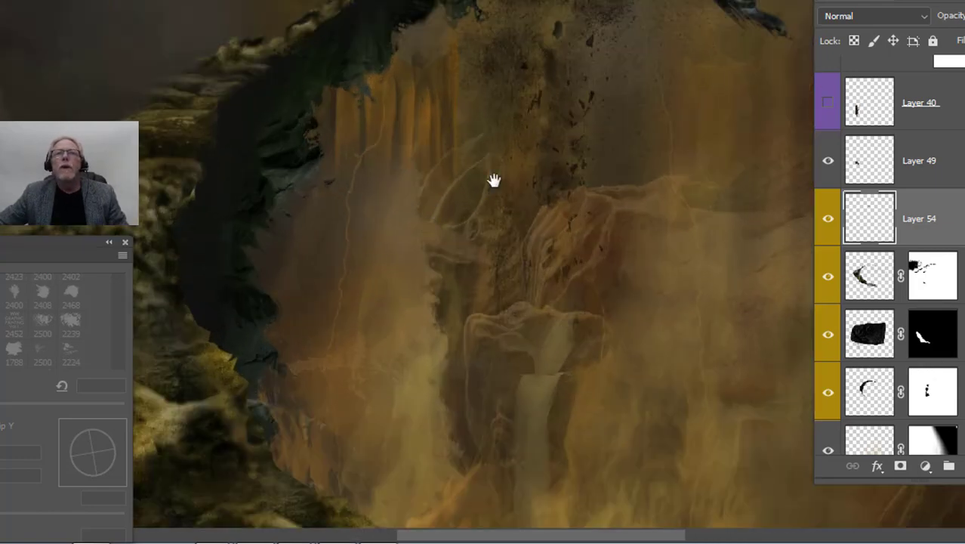
mouse_move(499, 48)
left_mouse_down()
mouse_move(502, 243)
mouse_move(490, 320)
left_mouse_up()
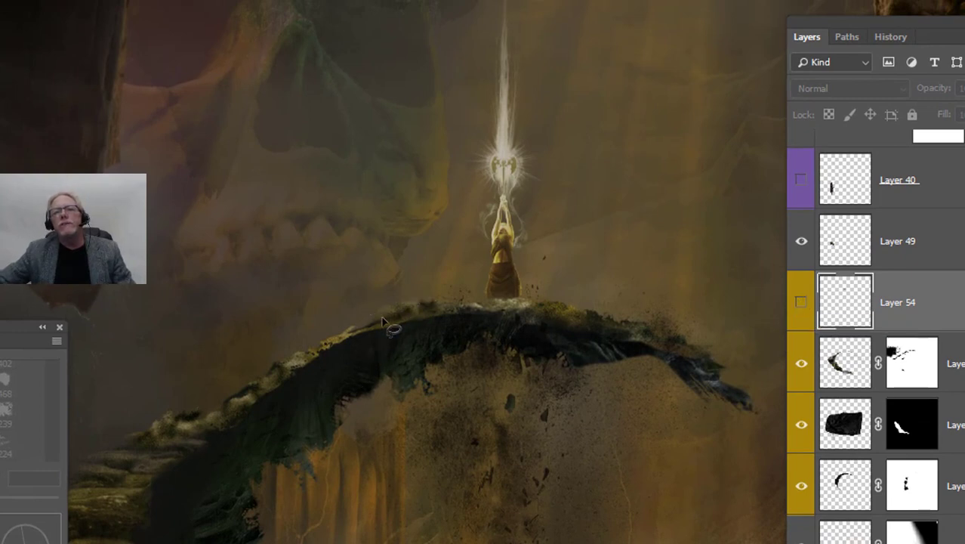
Check Layer 54's rocks, leave it hidden, and add an empty Layer 55 above it
left_click(801, 305)
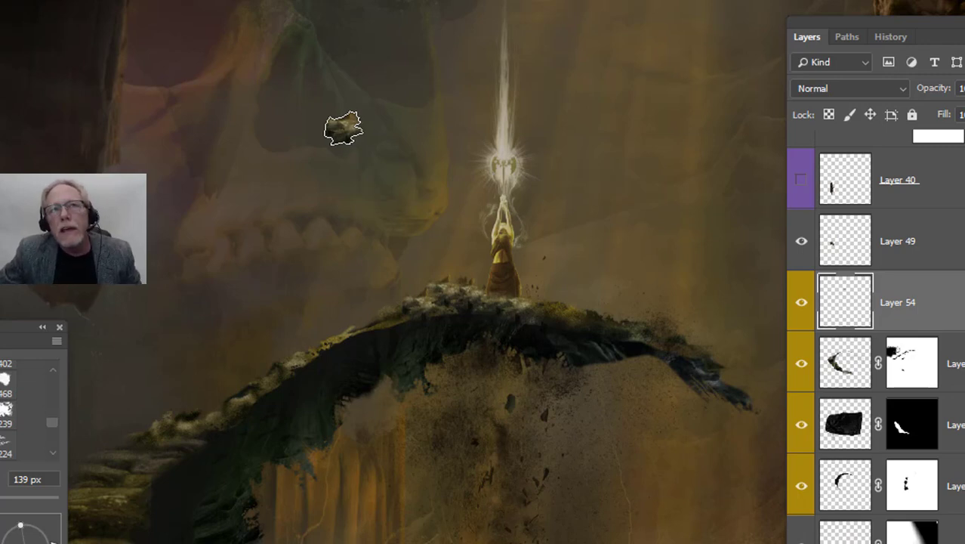
left_click(341, 153)
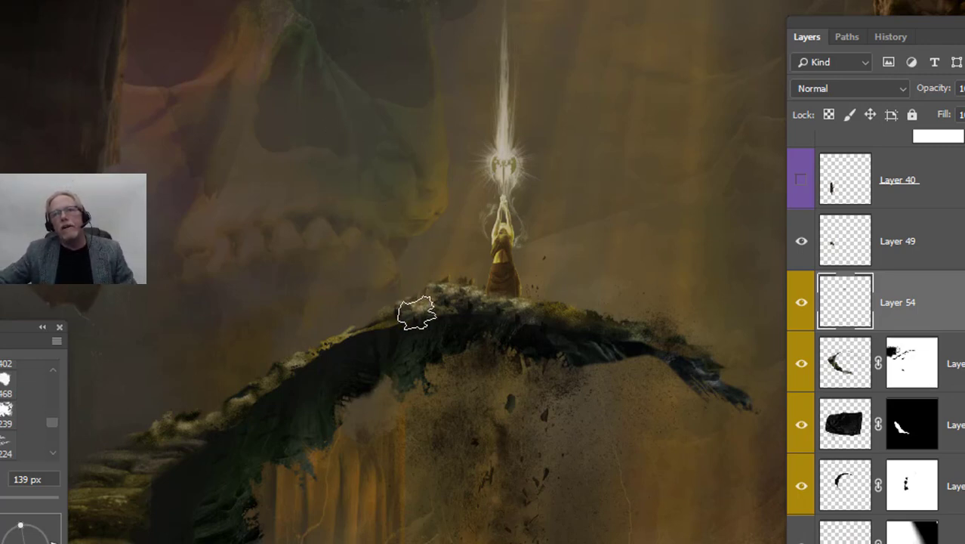
left_click(801, 302)
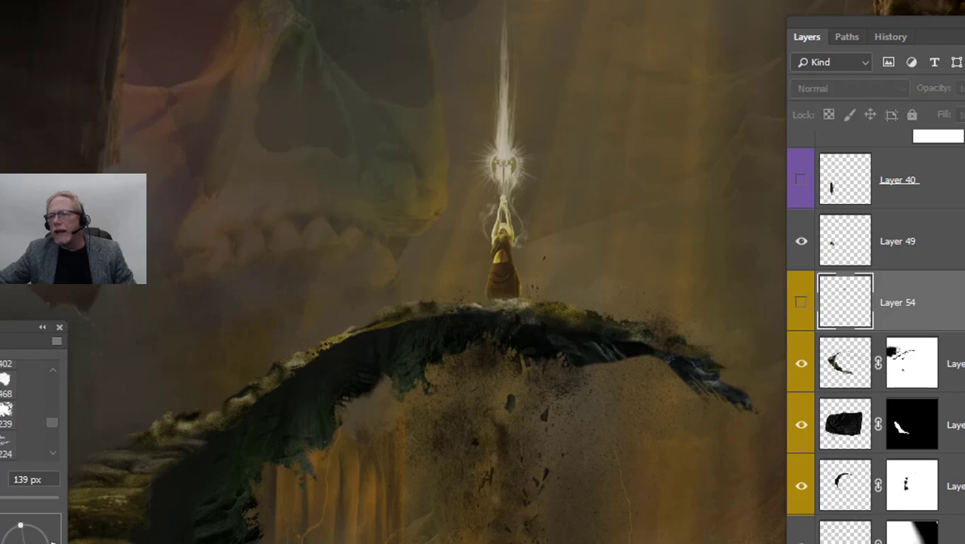
key("ctrl+shift+alt+n")
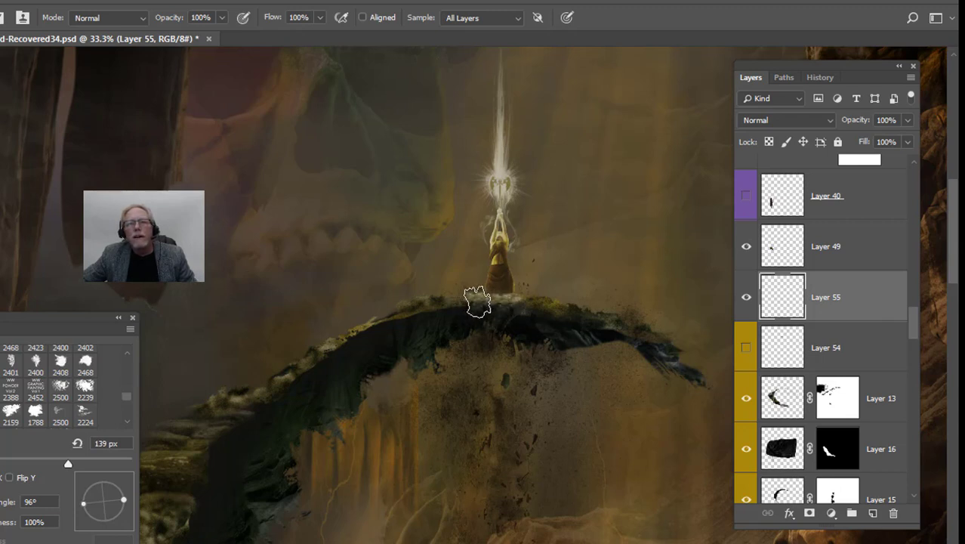
Clone rocky moss texture around the woman's feet on the summit, shrinking the brush to 100 px
left_click_drag(478, 299, 476, 305)
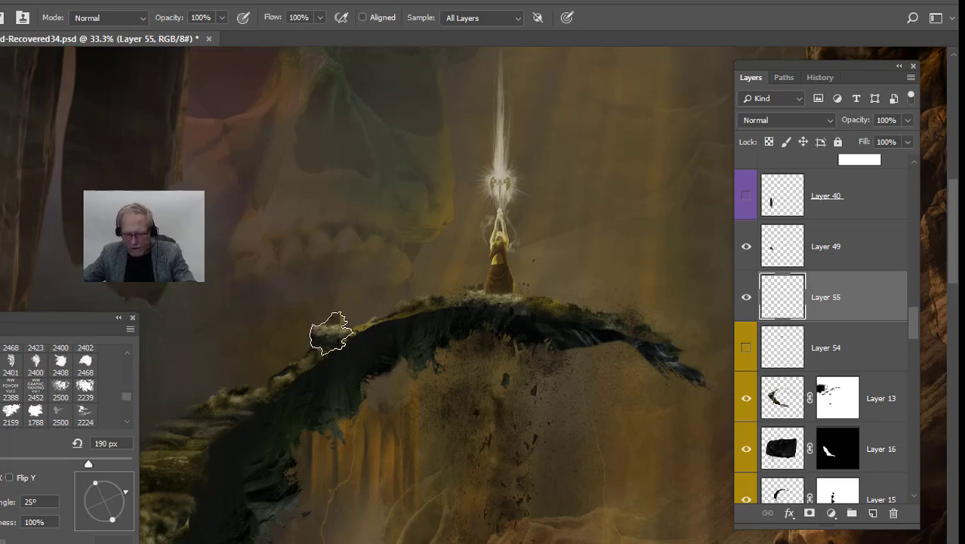
key("bracketleft")
key("bracketleft")
key("bracketleft")
key("bracketleft")
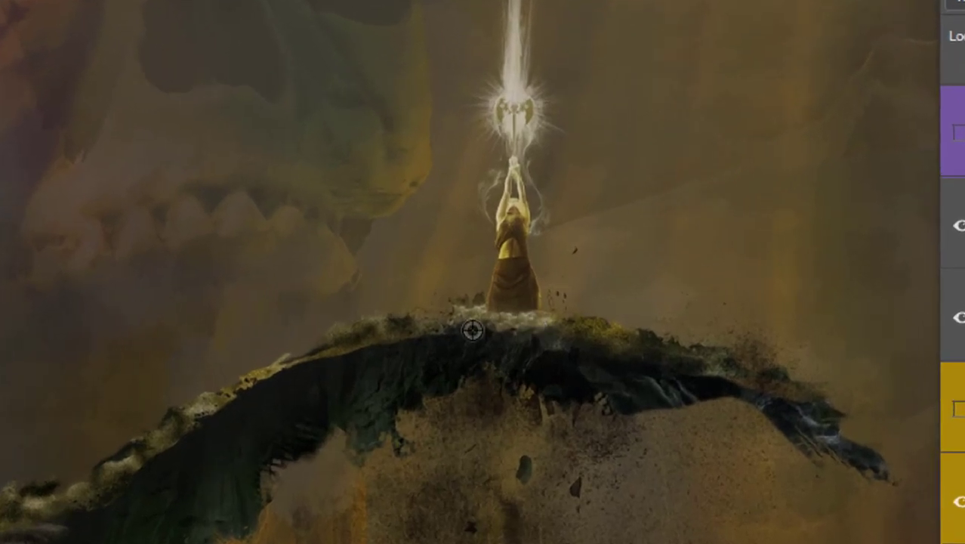
left_click(472, 304)
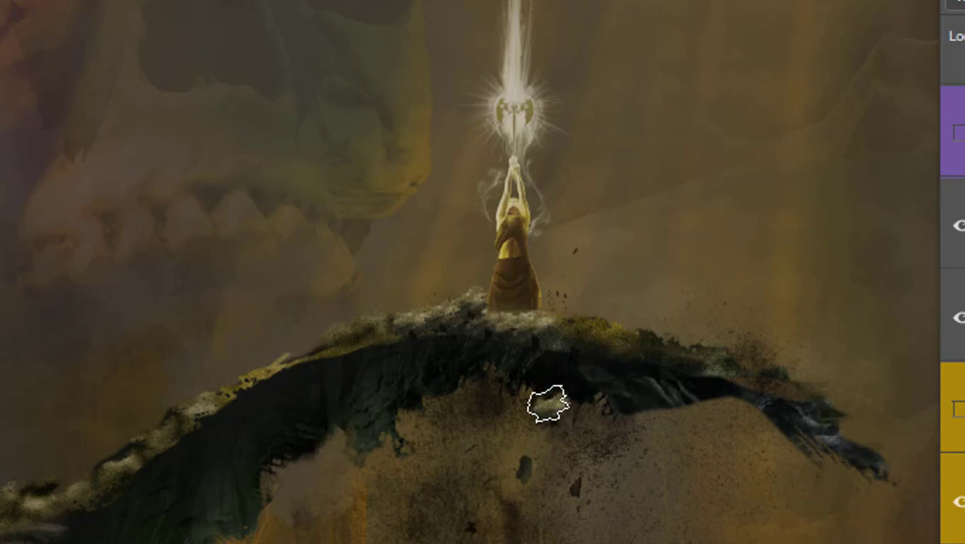
Clone a light and a grey texture dab into the dust, angling the brush tip to -43°
left_click(596, 473)
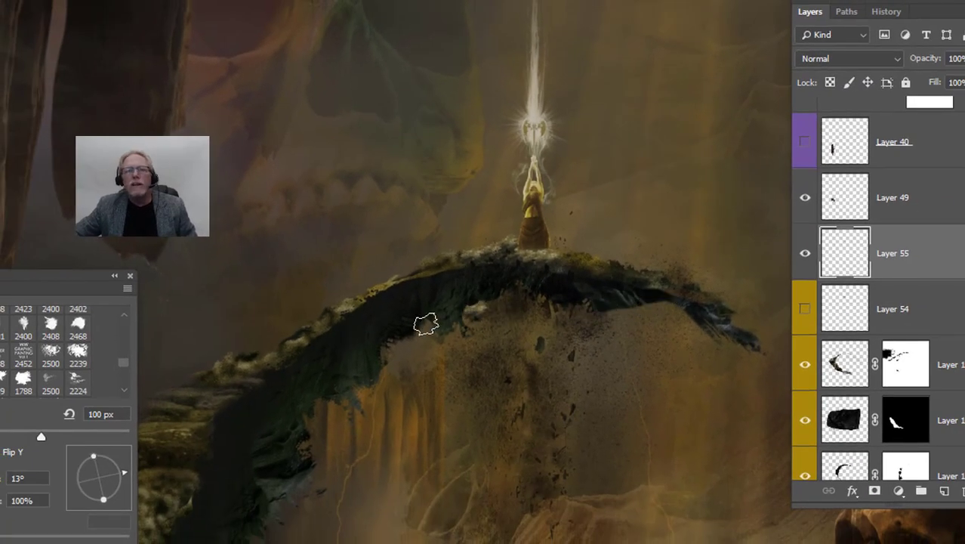
left_click(748, 420)
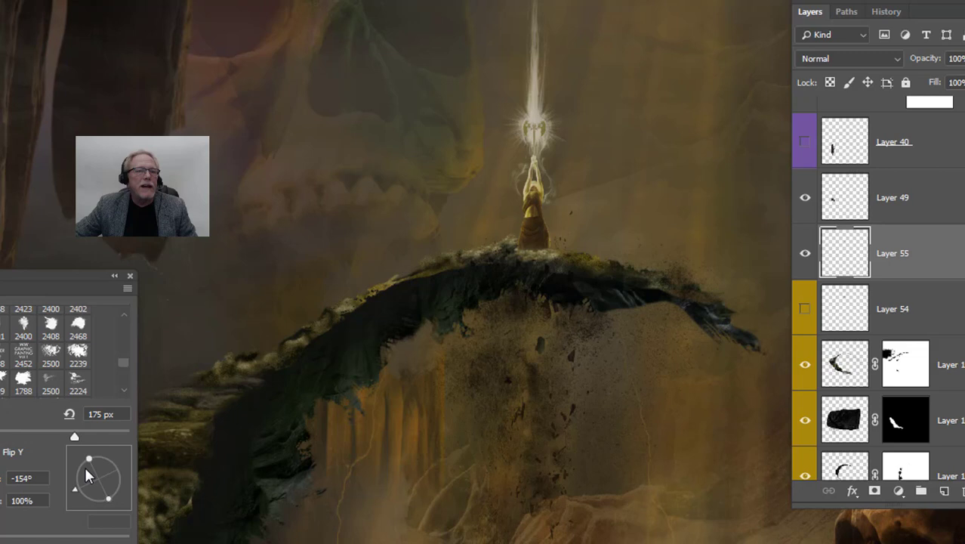
mouse_move(74, 495)
left_mouse_down()
mouse_move(97, 521)
mouse_move(138, 513)
left_mouse_up()
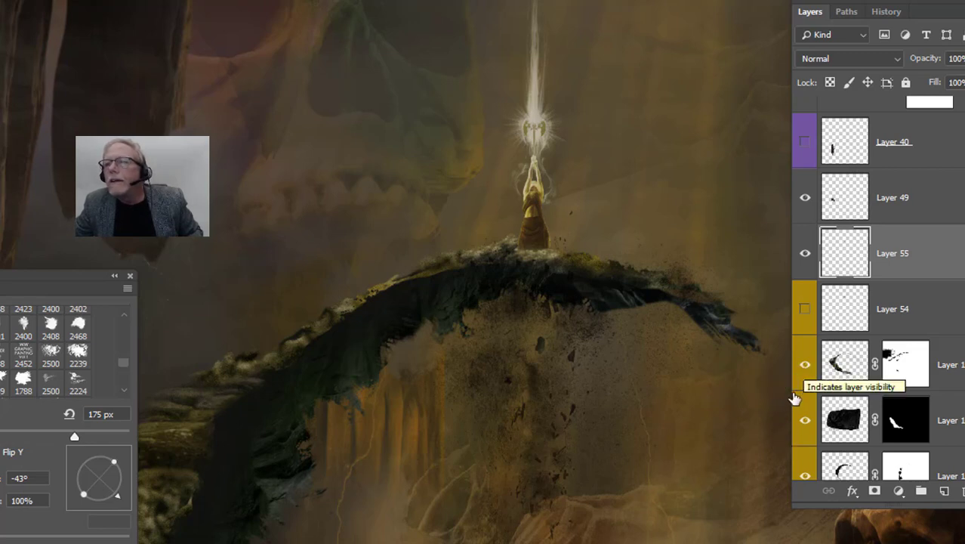
scroll(798, 377, "down", 3)
Hide a rock layer, target the crescent layer's mask, and set the brush tip angle to -38°
left_click(804, 308)
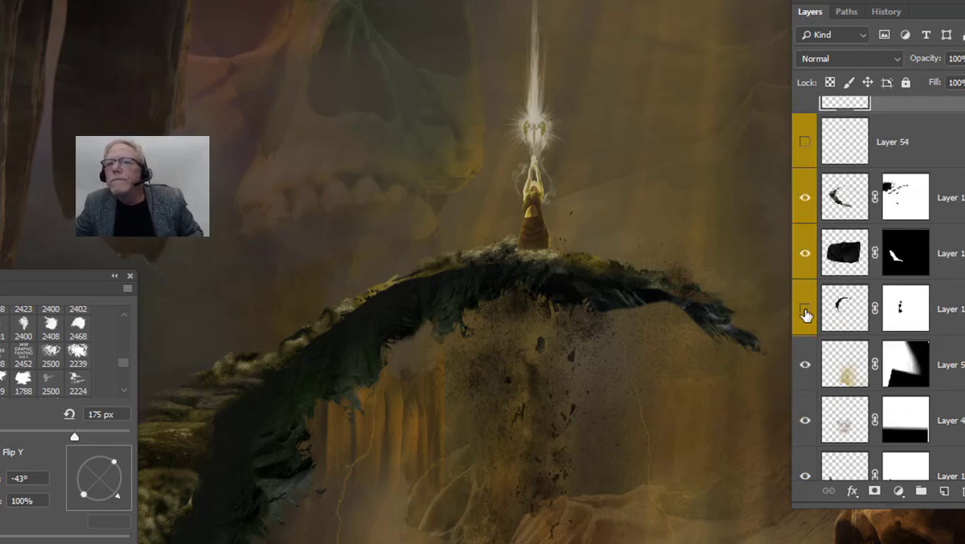
left_click(902, 308)
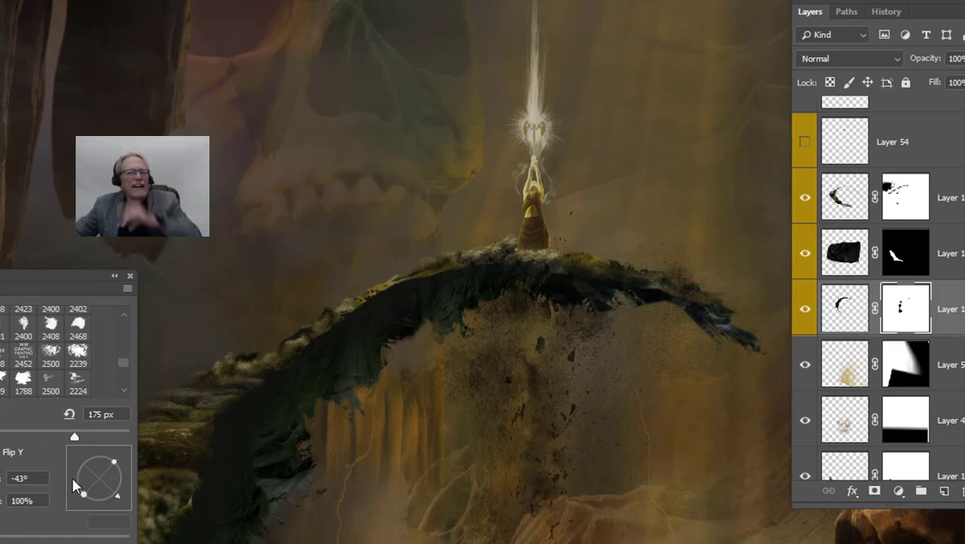
left_click_drag(114, 490, 127, 472)
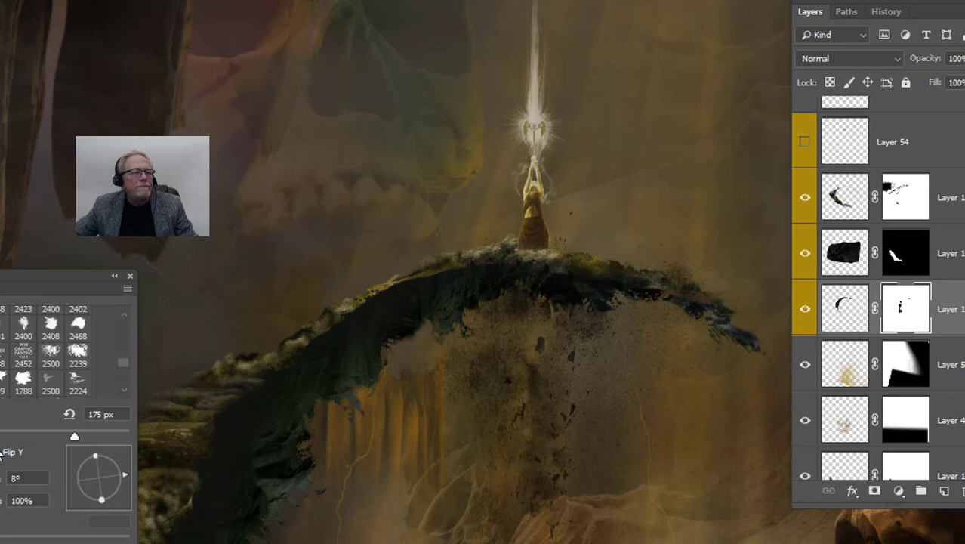
left_click_drag(121, 480, 120, 492)
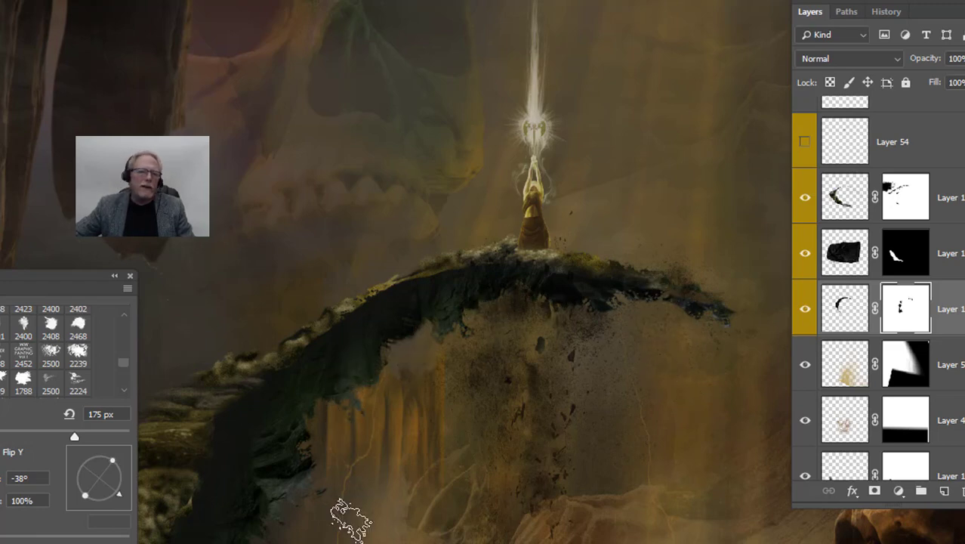
Pan to the mossy rock's base, show the upper rock layer and target its mask
scroll(345, 405, "up", 3)
left_click_drag(437, 135, 379, 258)
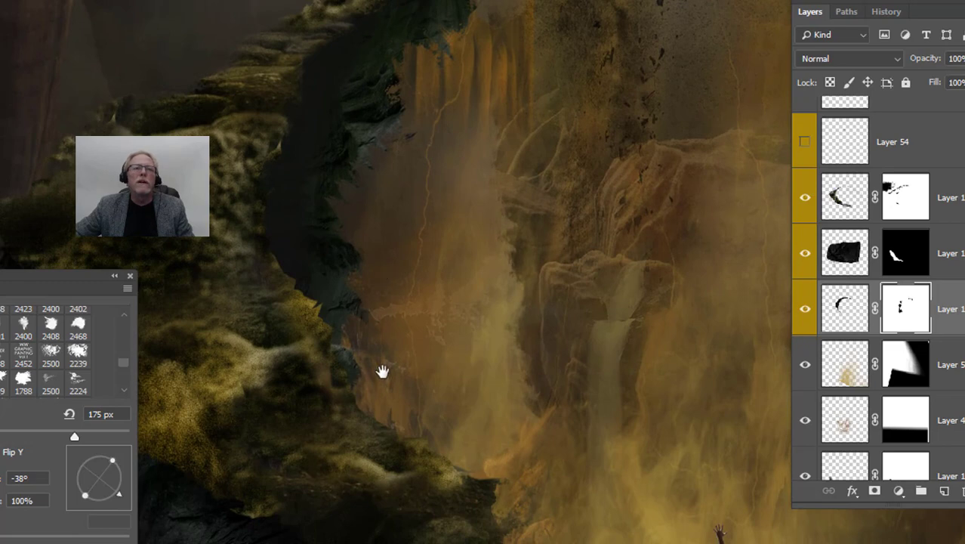
left_click_drag(331, 357, 441, 334)
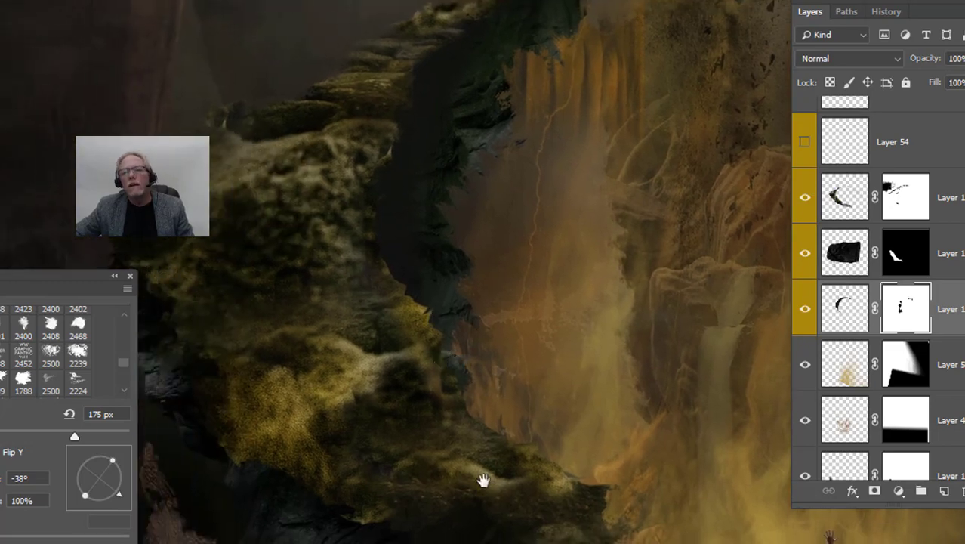
left_click_drag(485, 478, 499, 291)
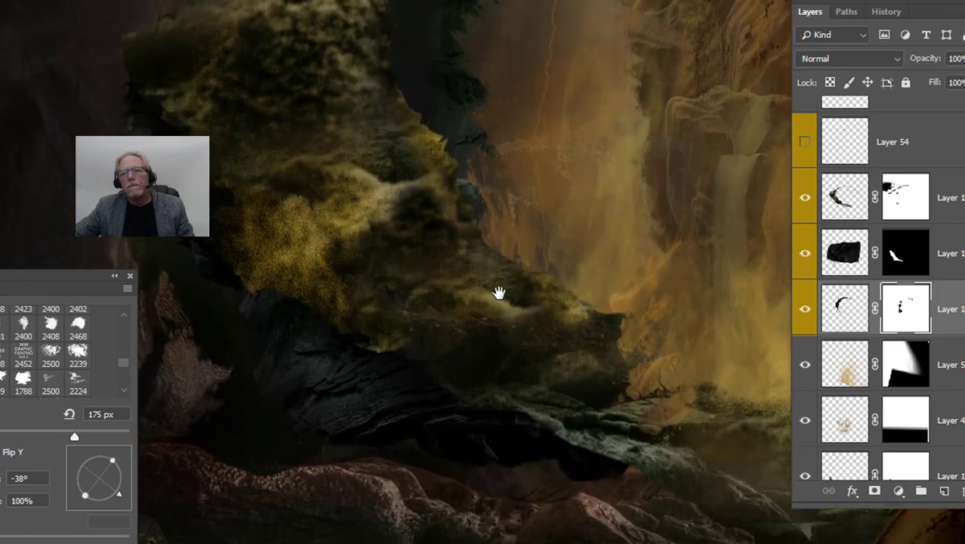
left_click(805, 199)
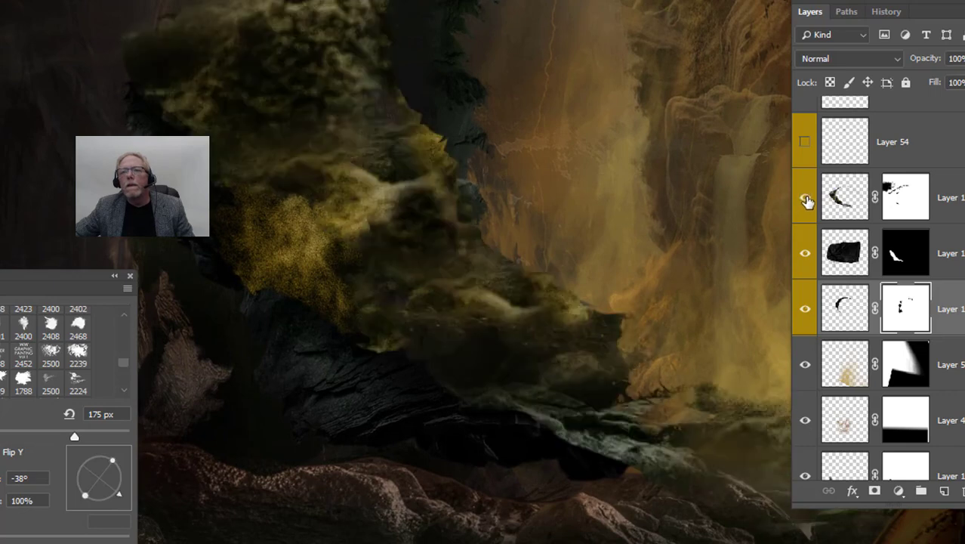
left_click(905, 197)
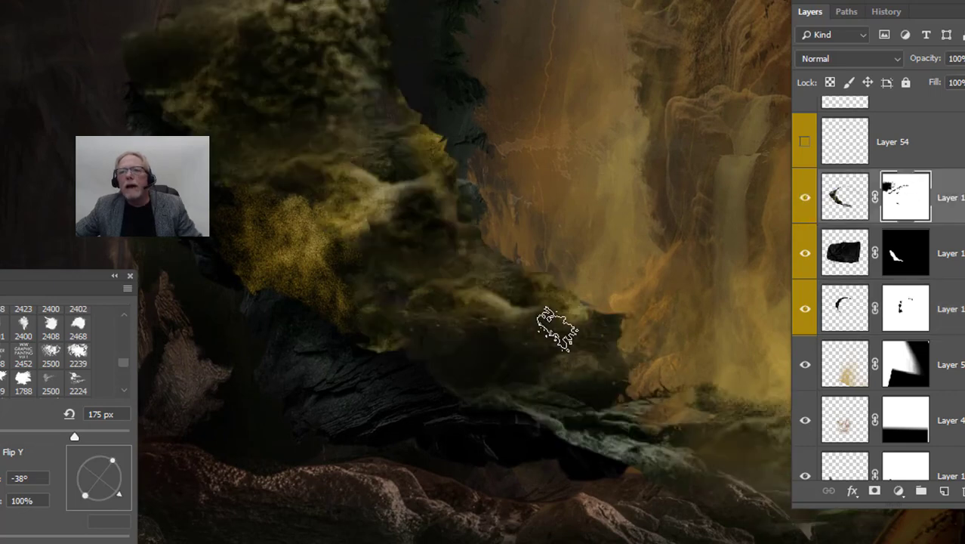
Choose the 2500 splatter brush at about 145 px with its tip angled to 70°
right_click(583, 246)
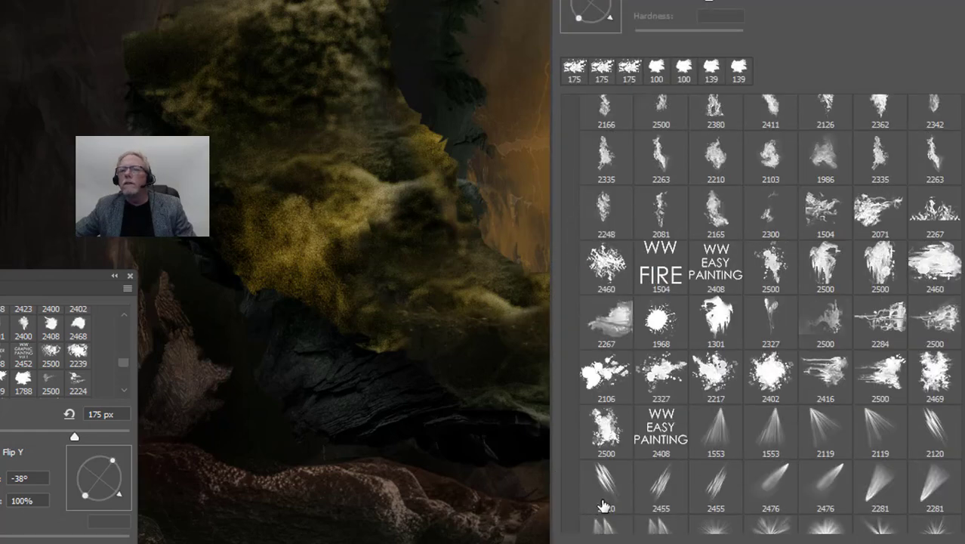
left_click(604, 429)
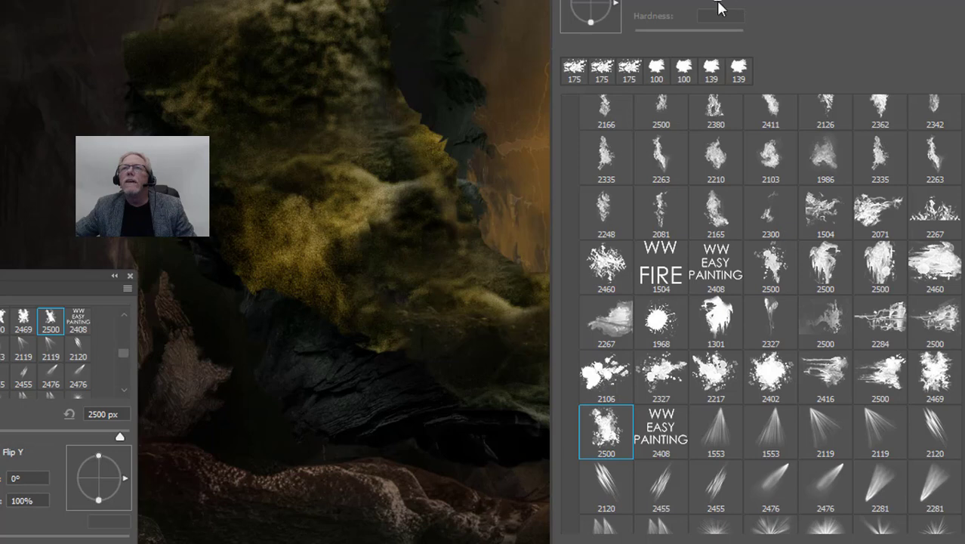
key("bracketleft")
key("bracketleft")
key("bracketleft")
key("bracketleft")
key("bracketleft")
key("bracketleft")
key("bracketleft")
key("bracketleft")
key("bracketleft")
key("bracketleft")
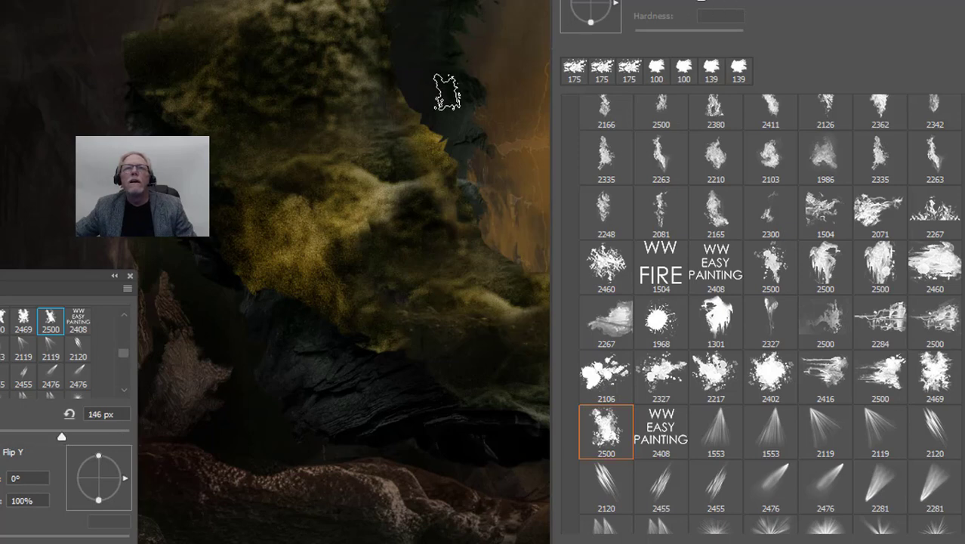
key("F5")
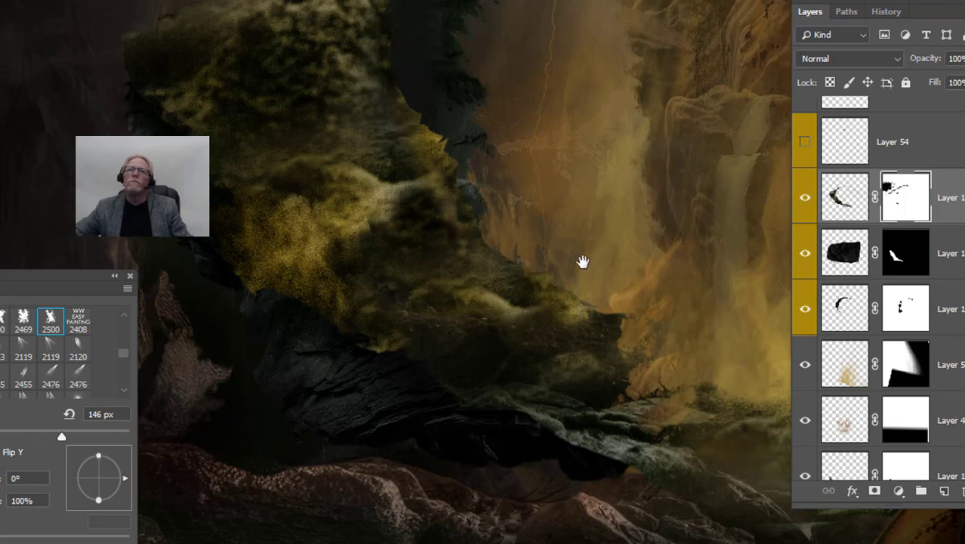
left_click_drag(582, 262, 576, 318)
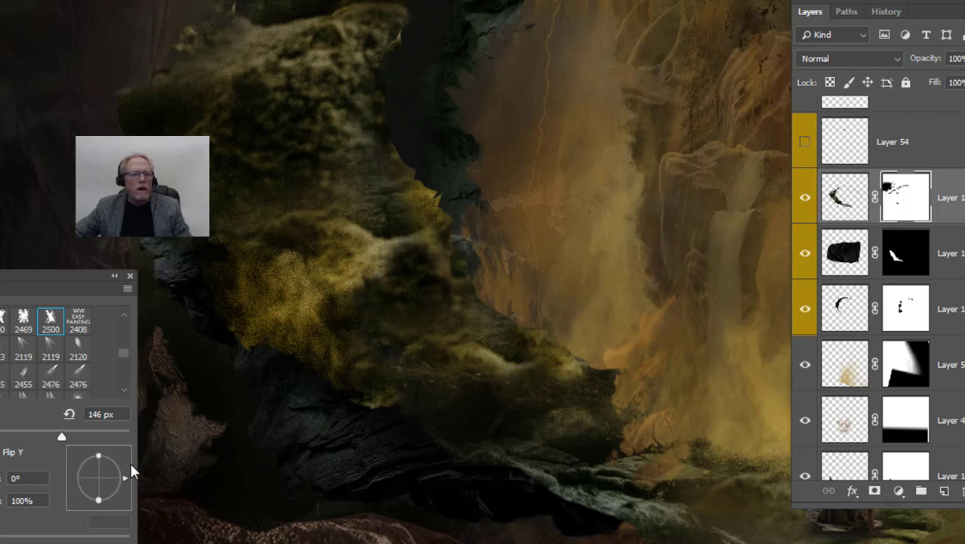
left_click_drag(125, 478, 119, 436)
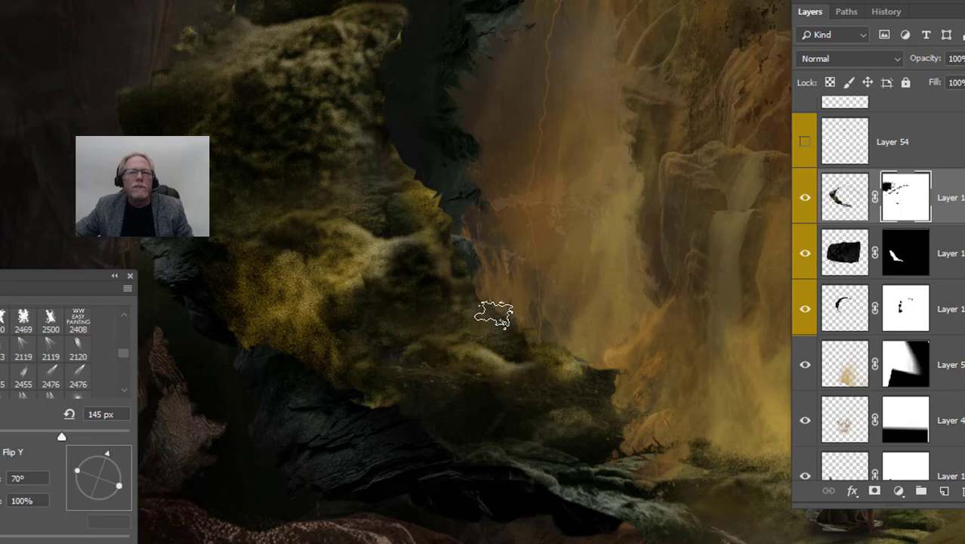
key("space")
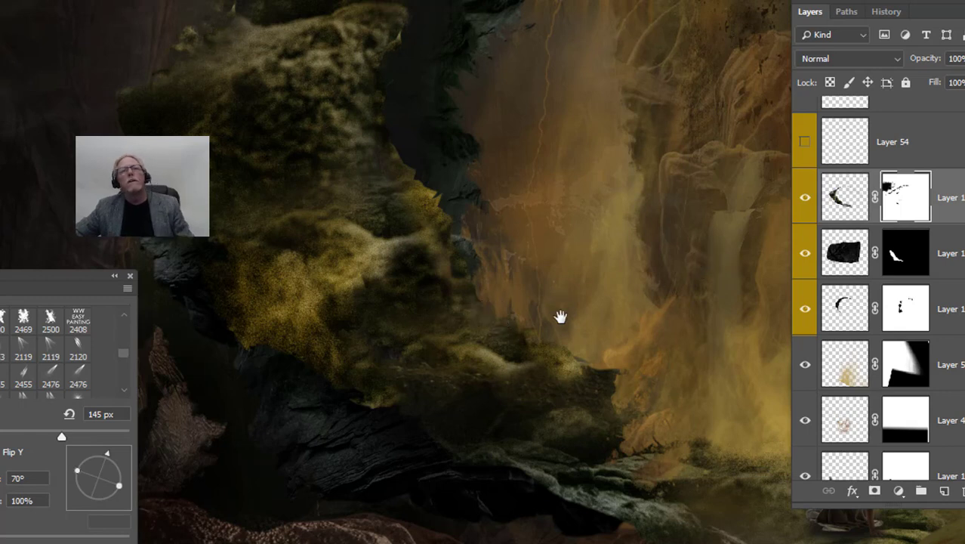
left_click_drag(384, 343, 438, 452)
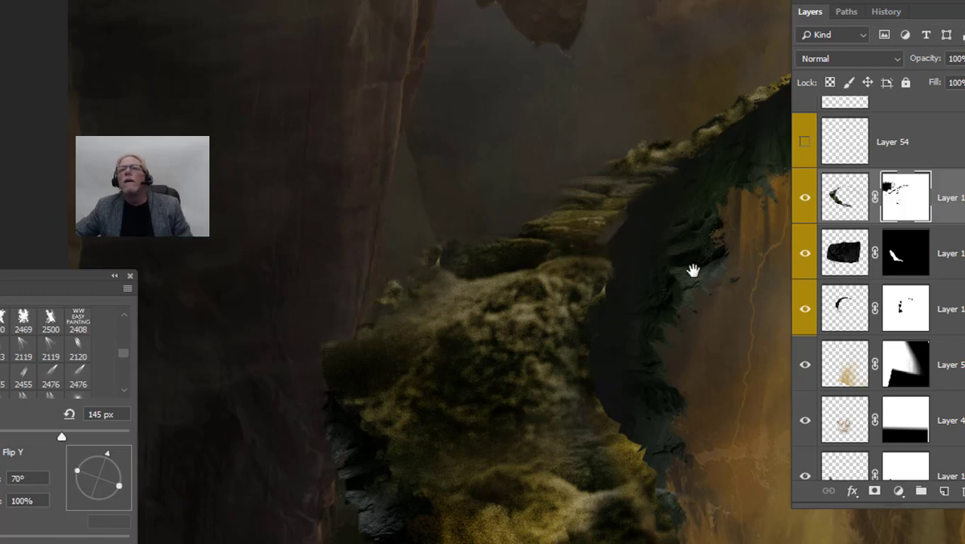
left_click_drag(693, 270, 494, 370)
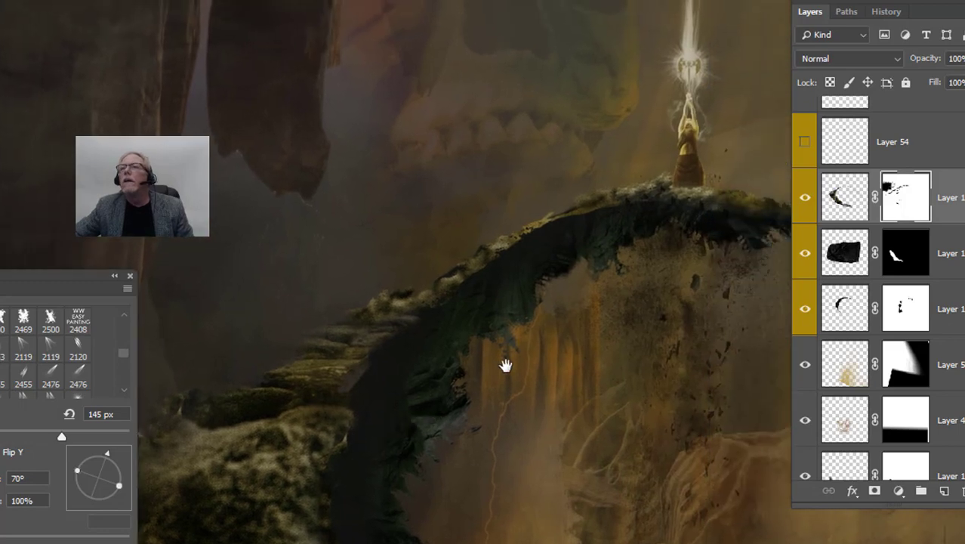
Make Layer 54 visible again and zoom out to see the whole rock arch
left_click(575, 283, "alt")
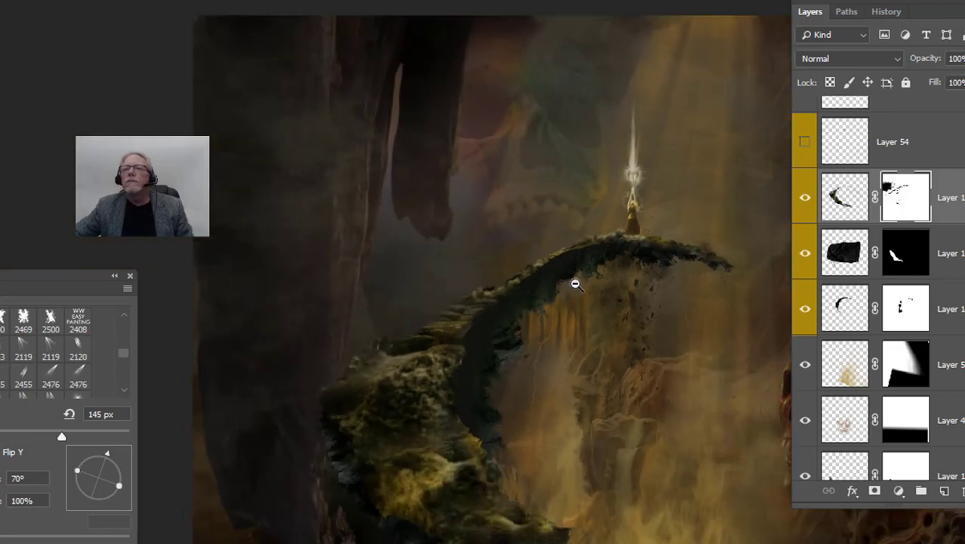
left_click(803, 143)
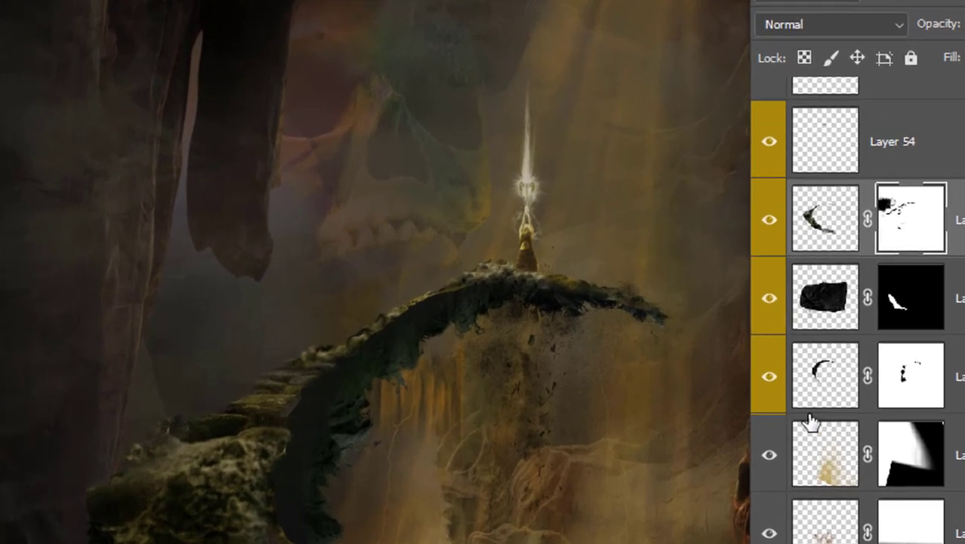
scroll(822, 302, "up", 3)
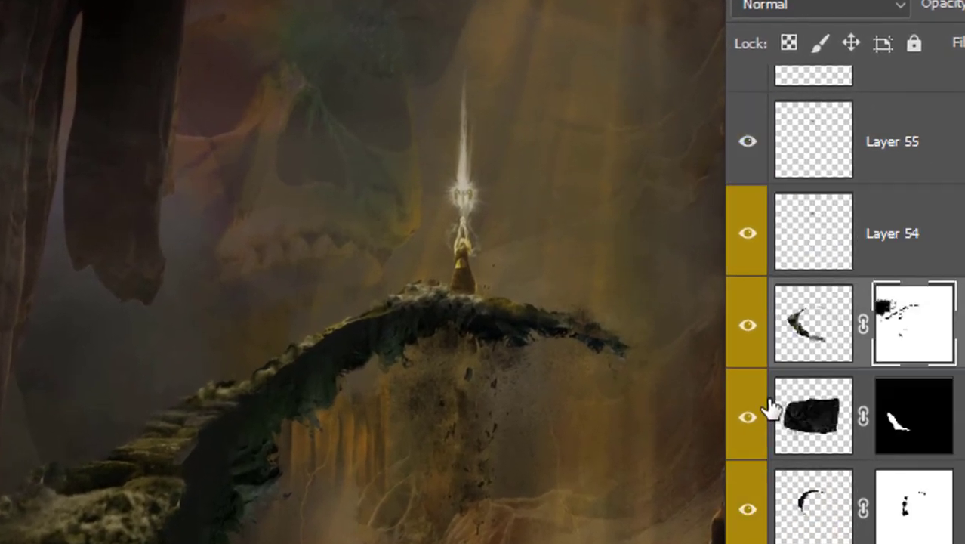
left_click_drag(486, 354, 313, 227)
left_click(299, 302, "alt")
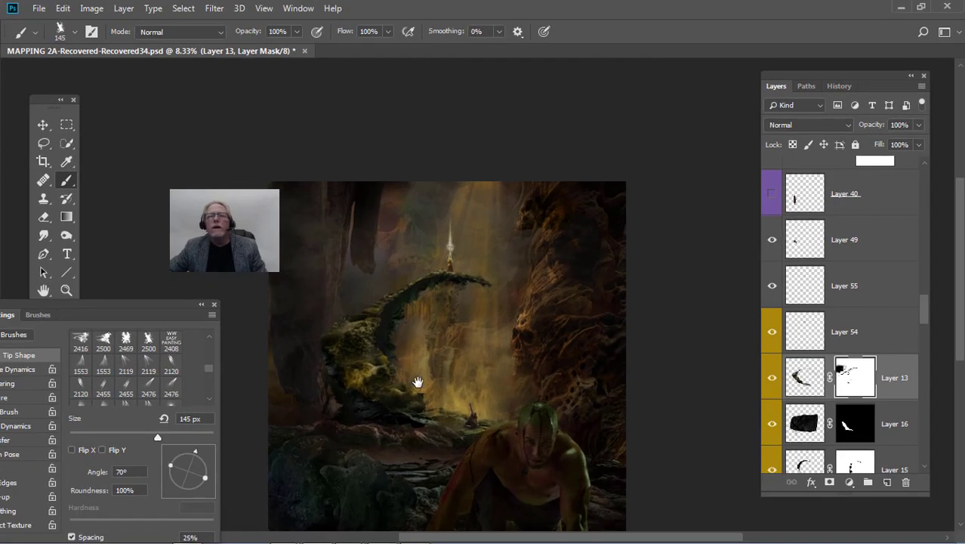
left_click_drag(417, 382, 423, 299)
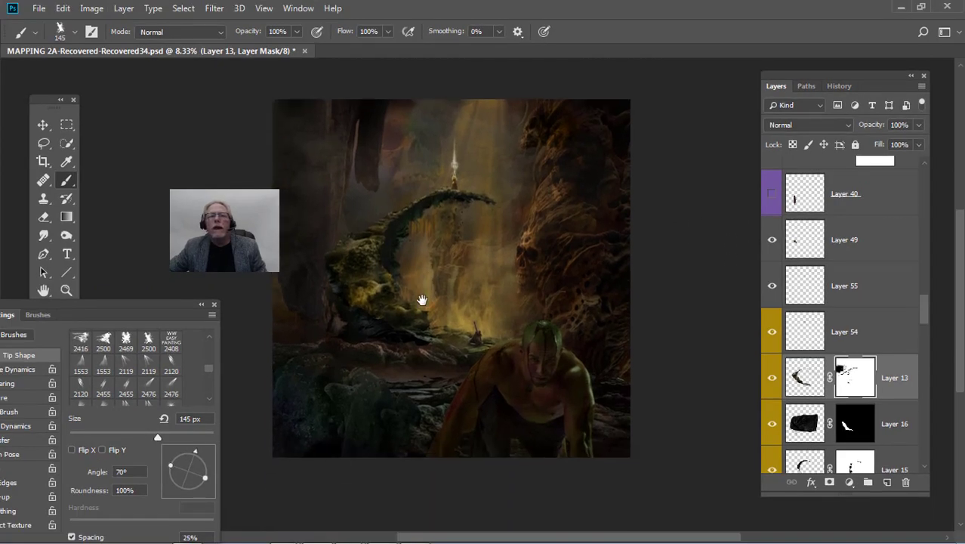
scroll(844, 376, "up", 5)
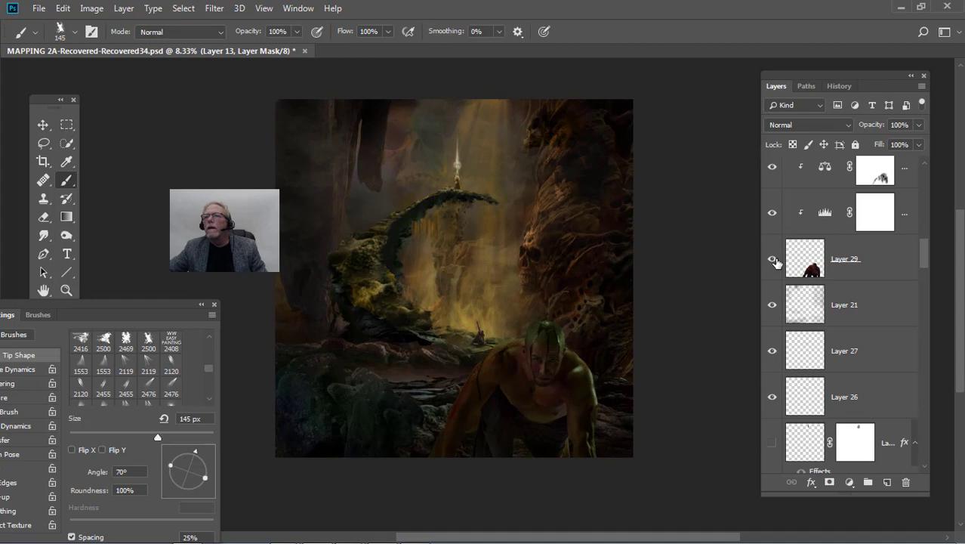
left_click(771, 259)
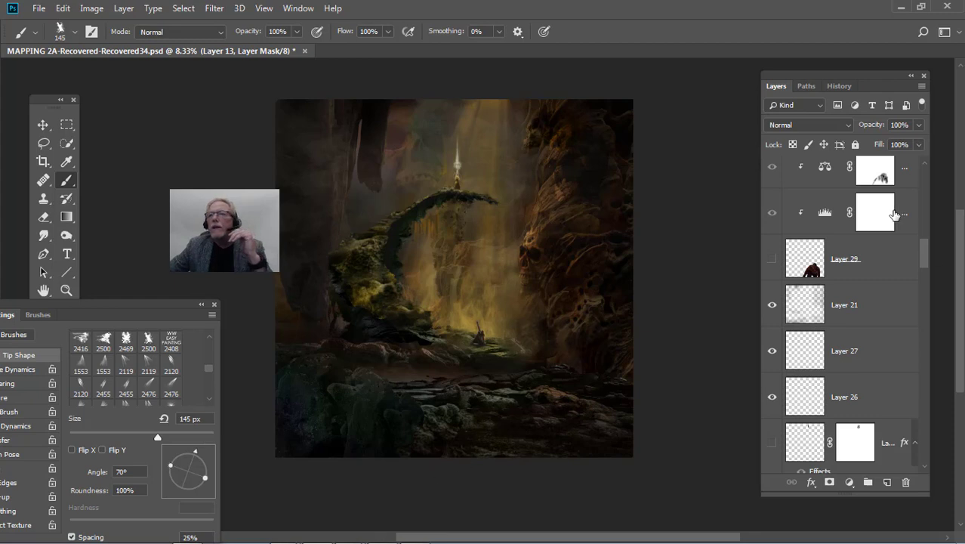
left_click(772, 259)
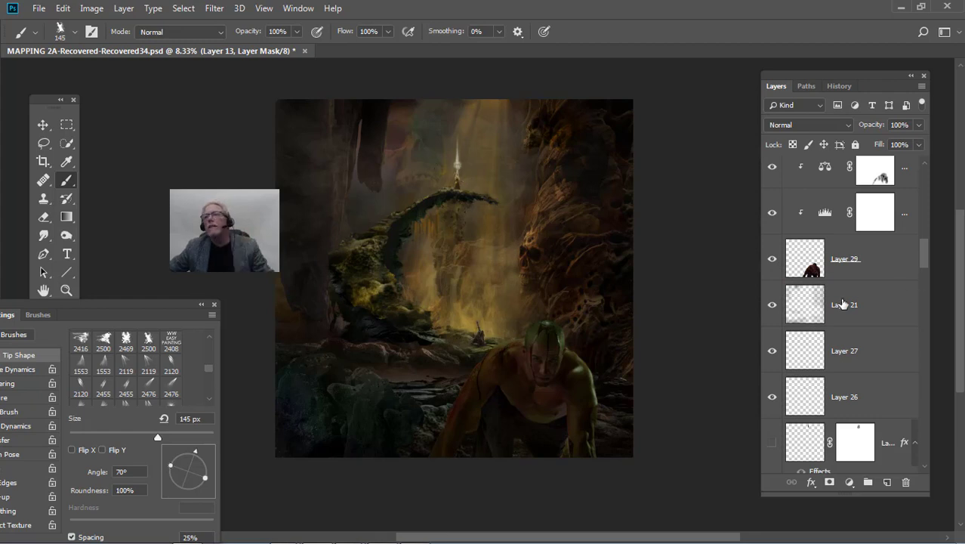
scroll(849, 283, "up", 6)
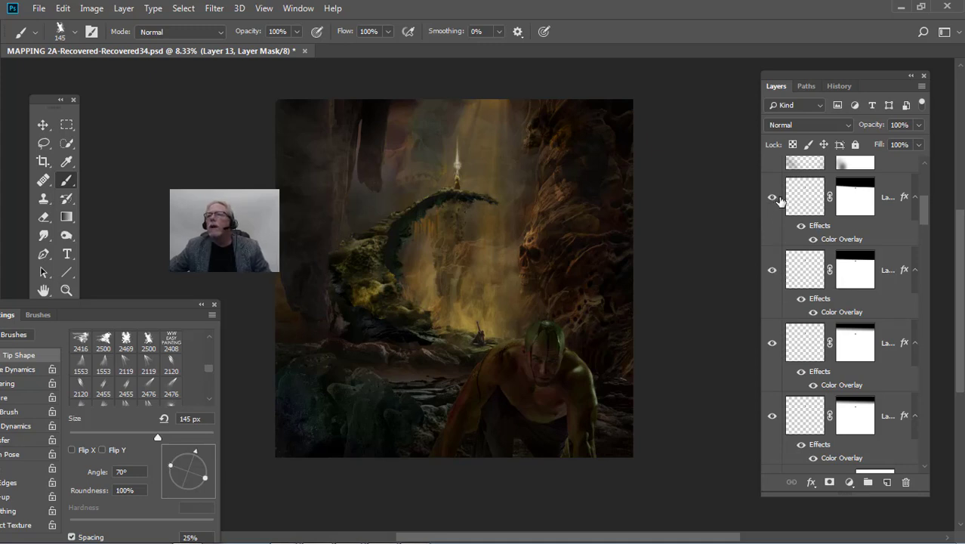
Toggle Layer 32 to judge the light beam, then hide the upper colour-overlay copies
scroll(780, 200, "up", 1)
scroll(792, 315, "down", 1)
left_click(778, 317)
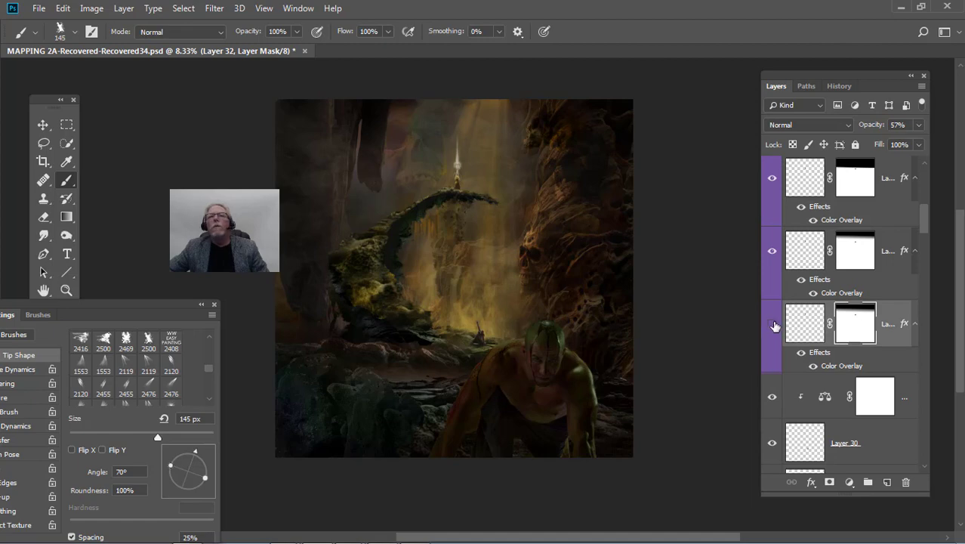
left_click(773, 323)
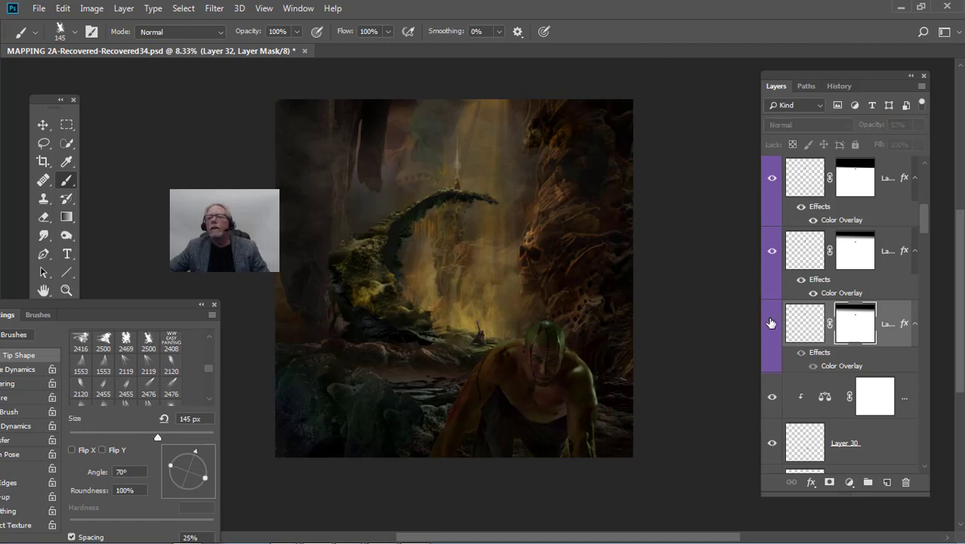
left_click(770, 323)
left_click(768, 245)
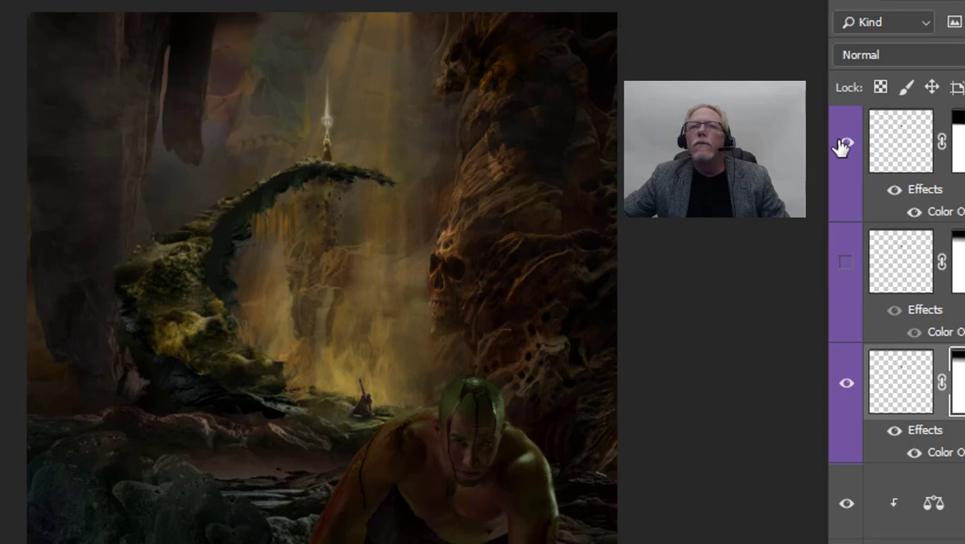
scroll(860, 317, "up", 2)
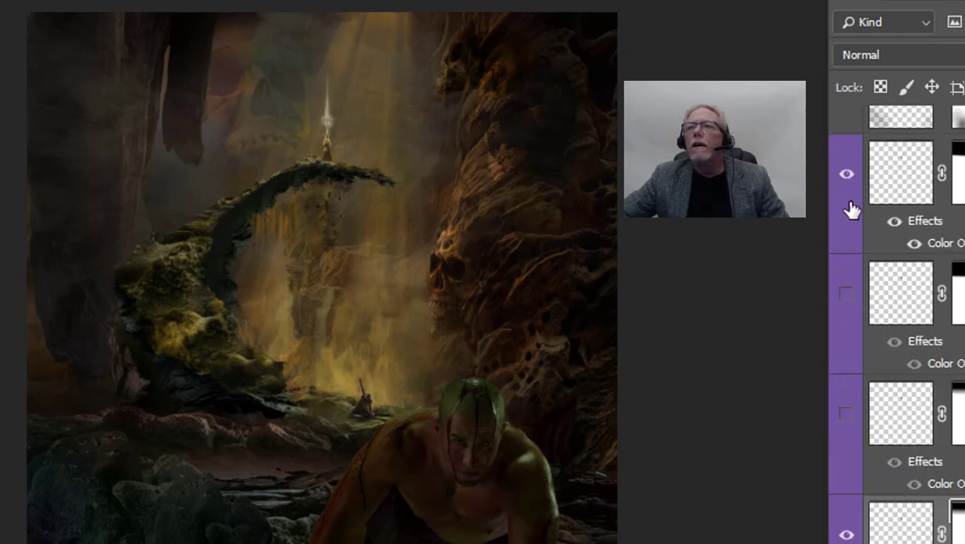
left_click(846, 176)
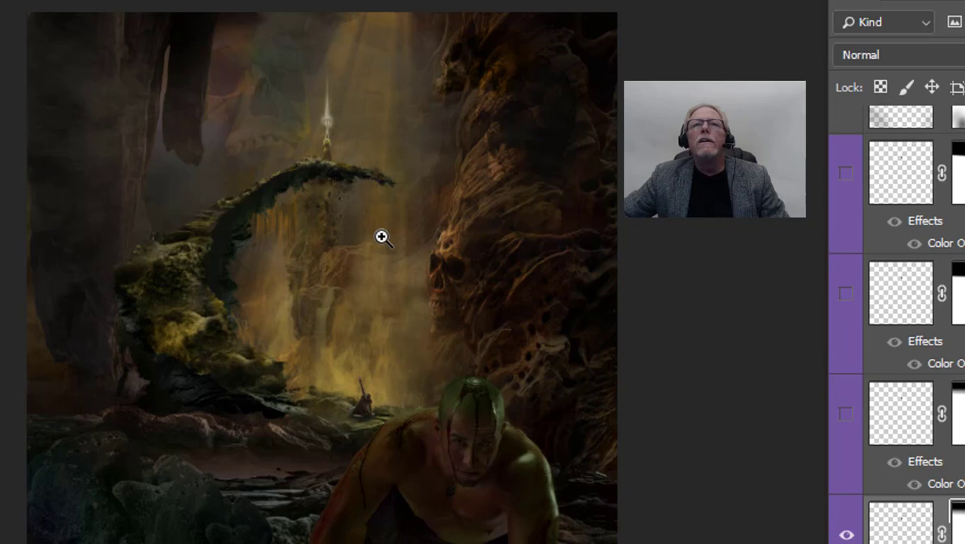
Zoom in on the axe-raising woman and turn all four colour-overlay copies back on, selecting the fourth
left_click(325, 173)
left_click(326, 174)
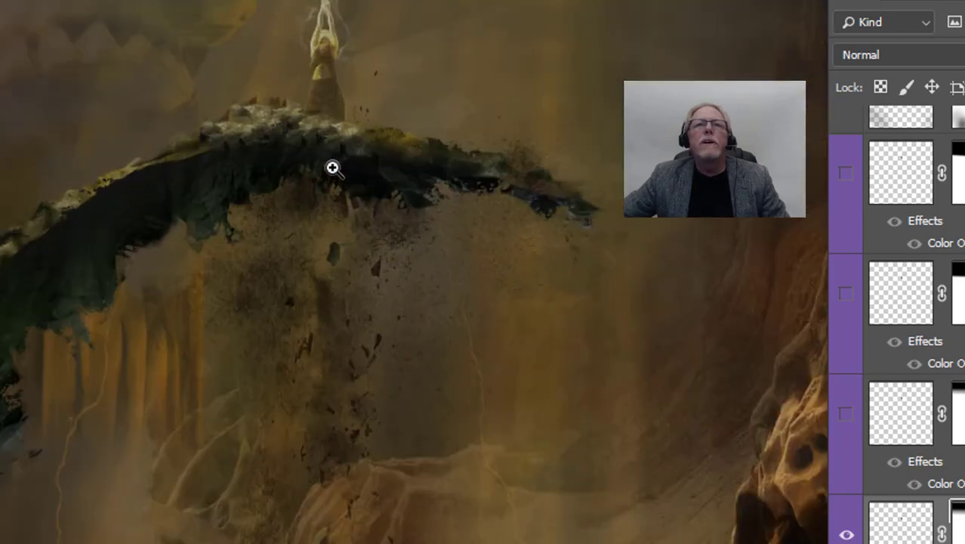
left_click(331, 166)
left_click_drag(373, 106, 369, 515)
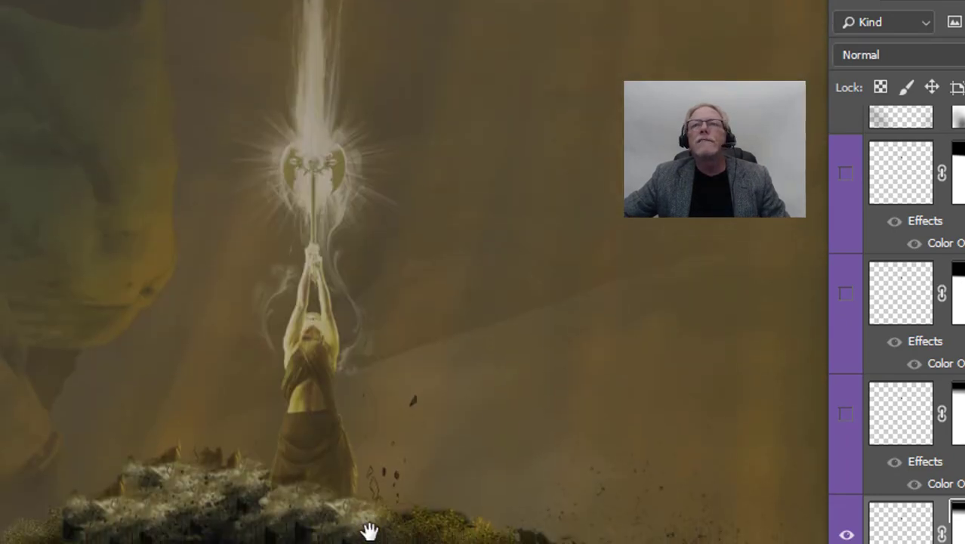
left_click(846, 176)
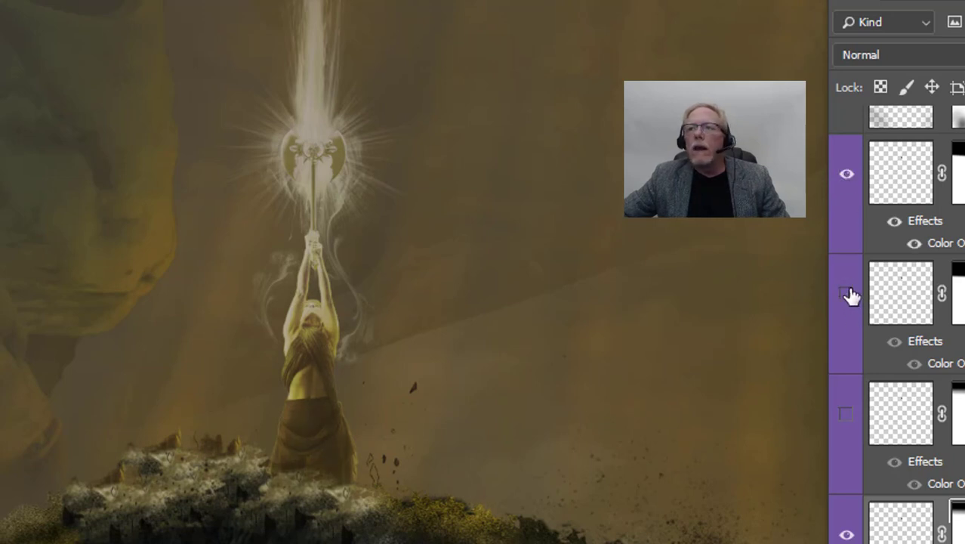
left_click(846, 408)
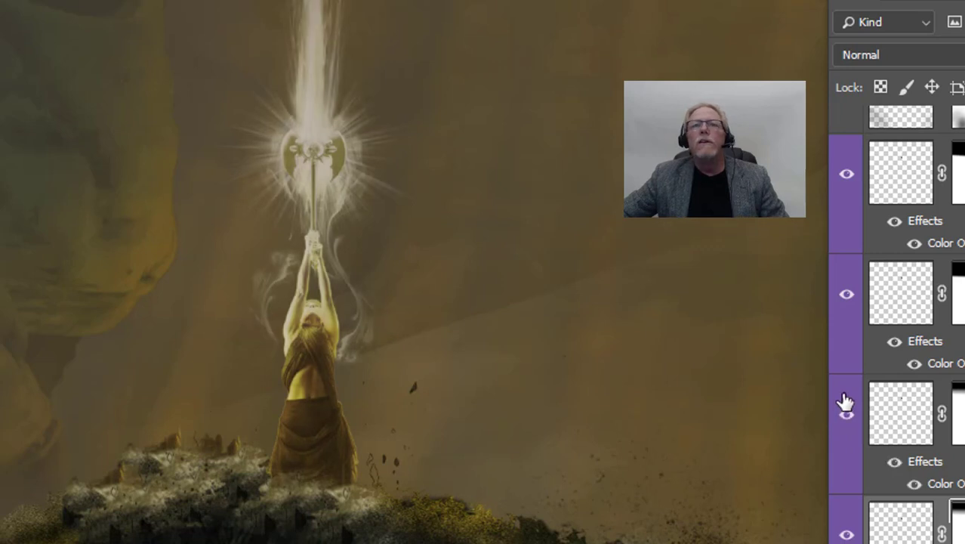
left_click(847, 533)
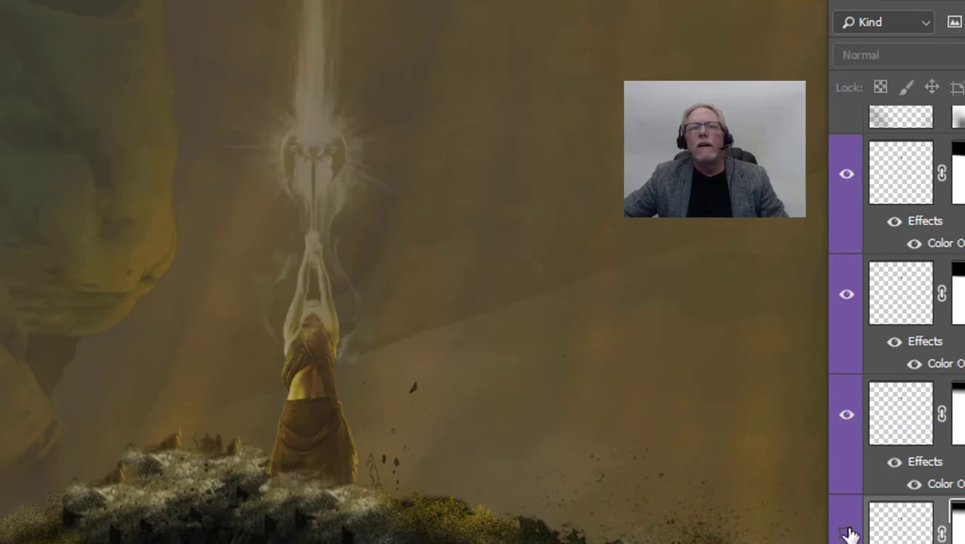
left_click(847, 533)
left_click(893, 522)
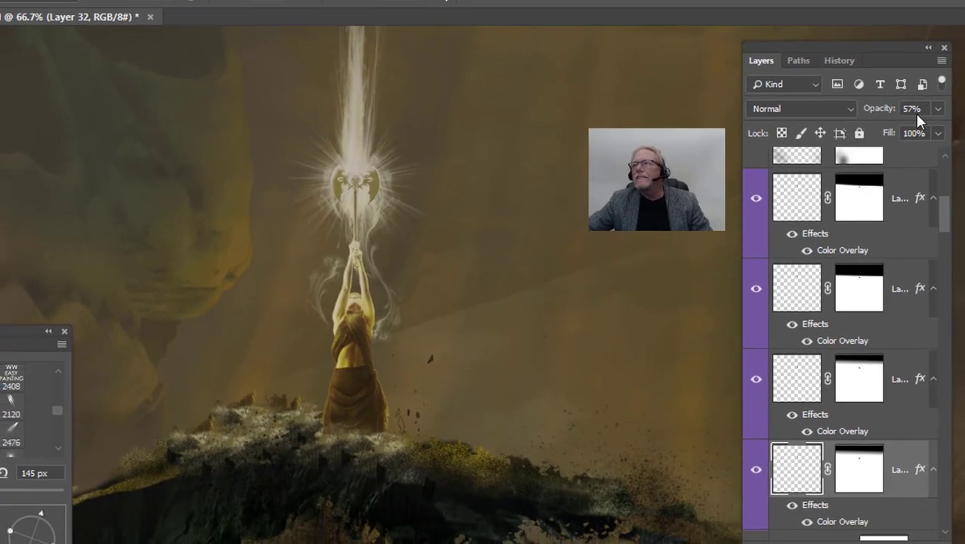
Select Layer 32 copy, copy 2 and copy 3 in turn, then zoom out around the woman
left_click(796, 382)
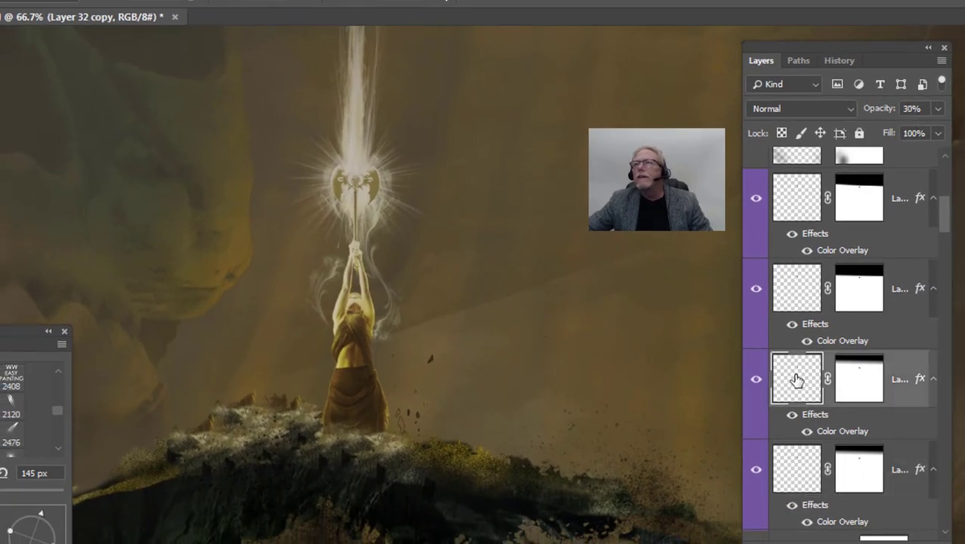
left_click(802, 297)
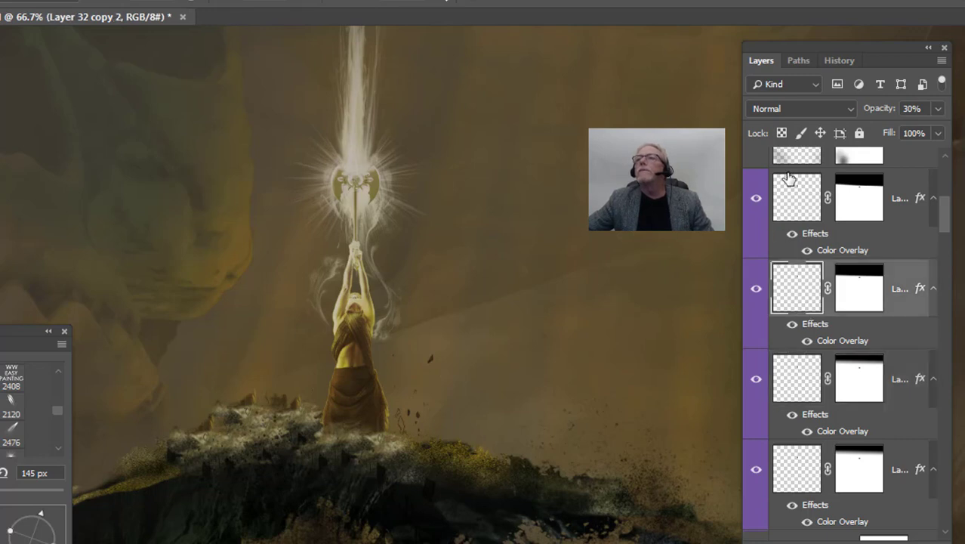
left_click(791, 201)
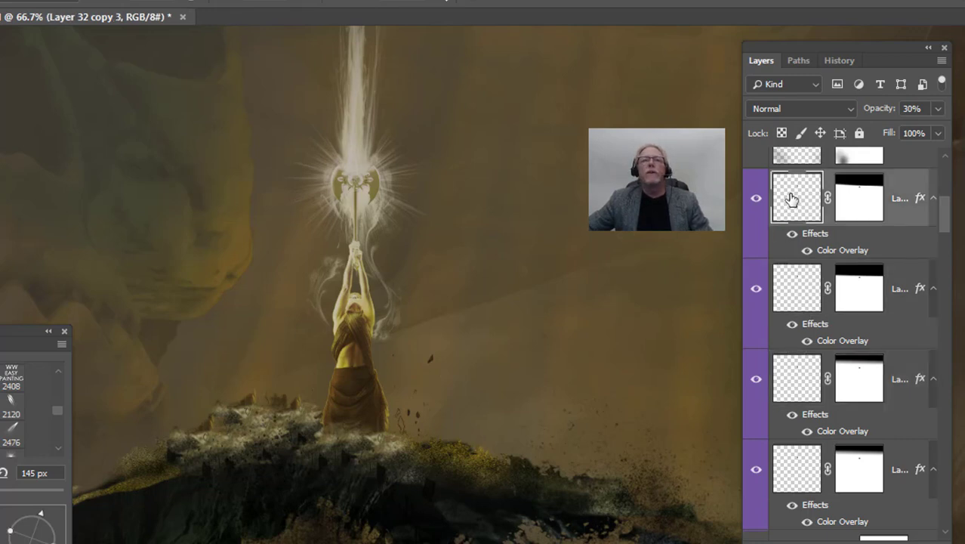
left_click(343, 349, "alt")
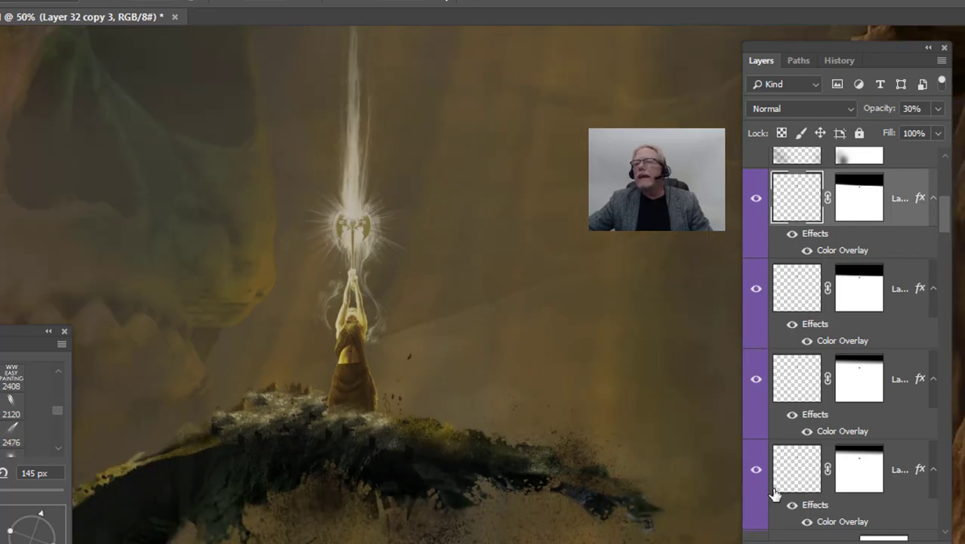
Hide the colour-overlay copies to compare the glow, then show them all again and zoom out
left_click(755, 469)
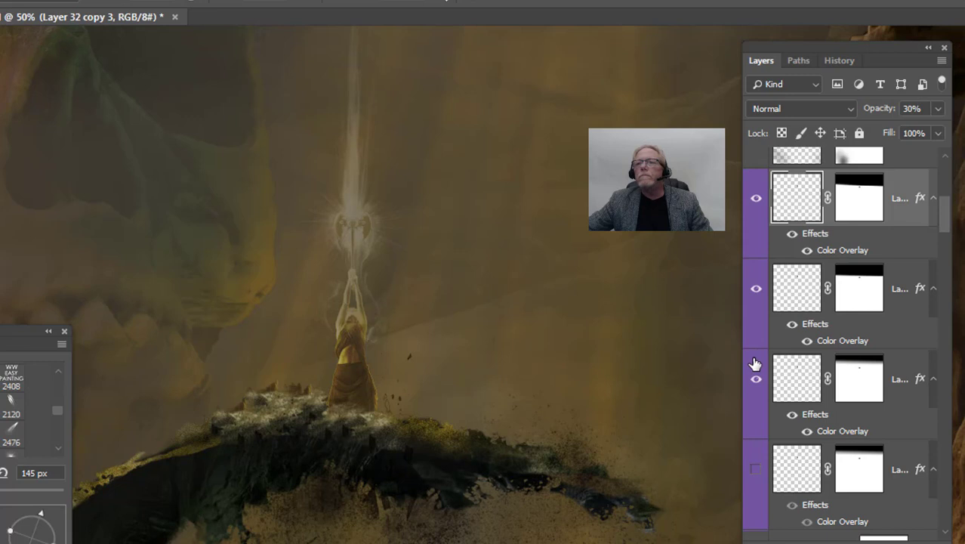
left_click(755, 199)
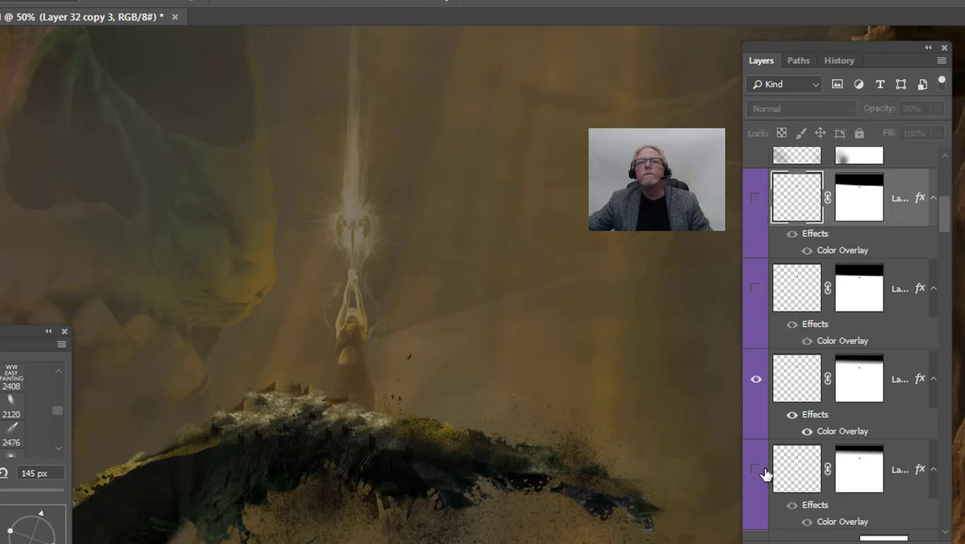
scroll(765, 474, "down", 3)
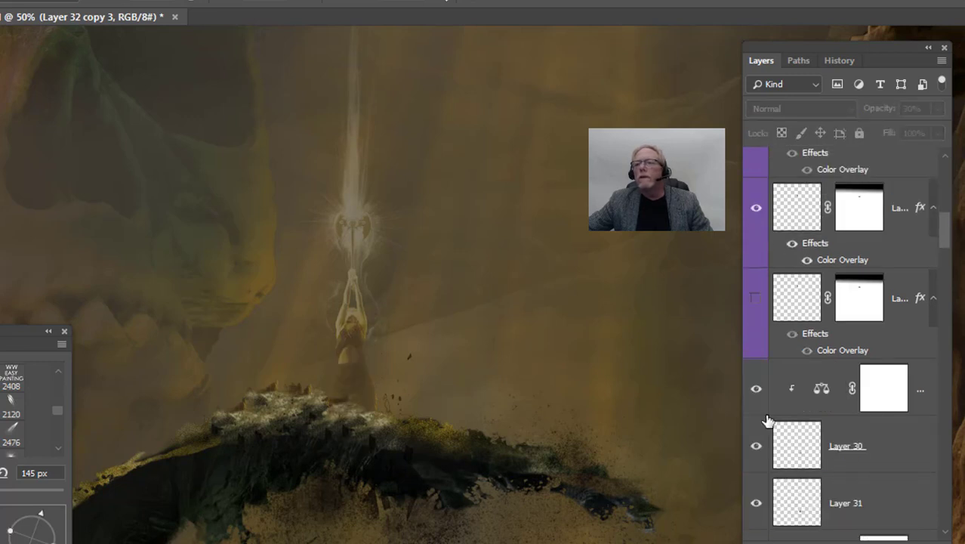
left_click(756, 209)
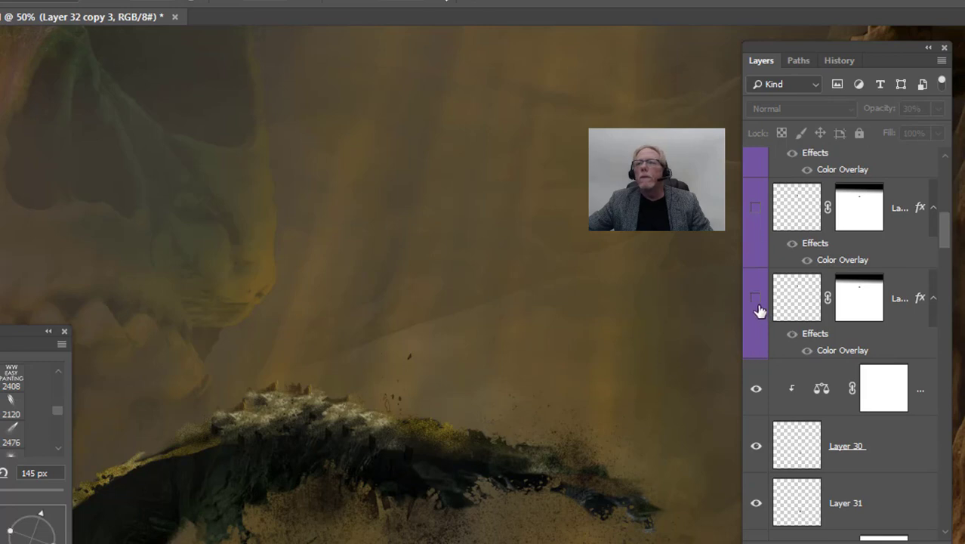
left_click_drag(757, 302, 750, 200)
scroll(853, 521, "up", 3)
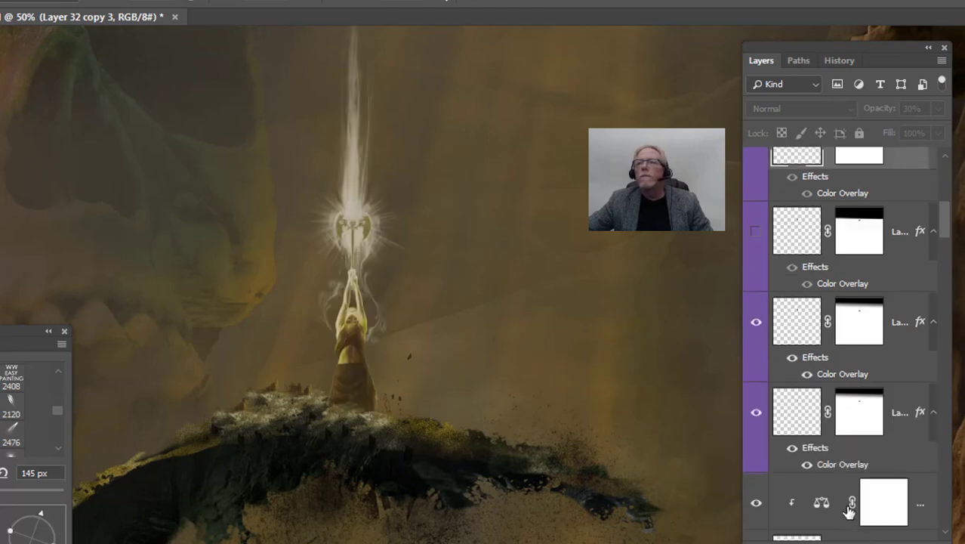
left_click_drag(755, 408, 745, 319)
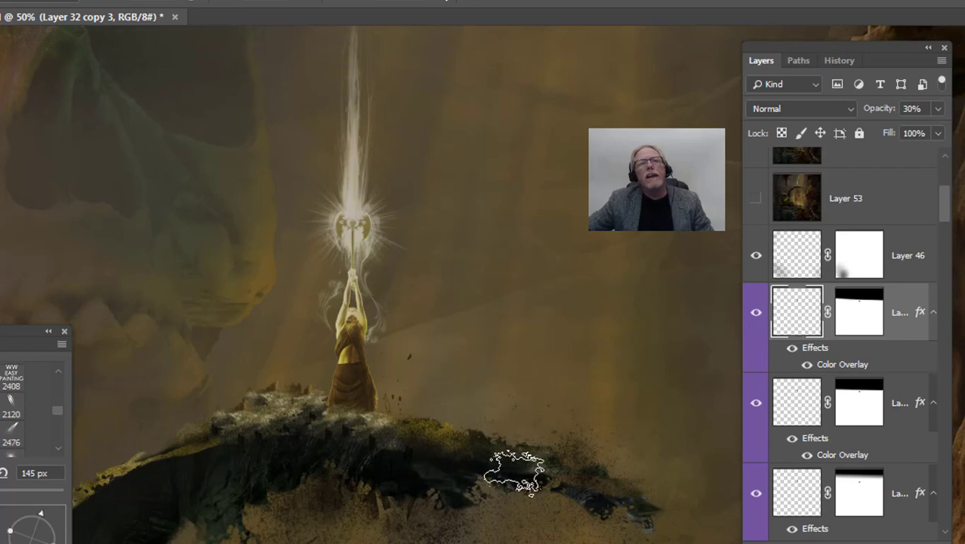
left_click(359, 297, "alt")
Zoom out and recentre until the full cave composite fits the window
left_click(360, 293, "alt")
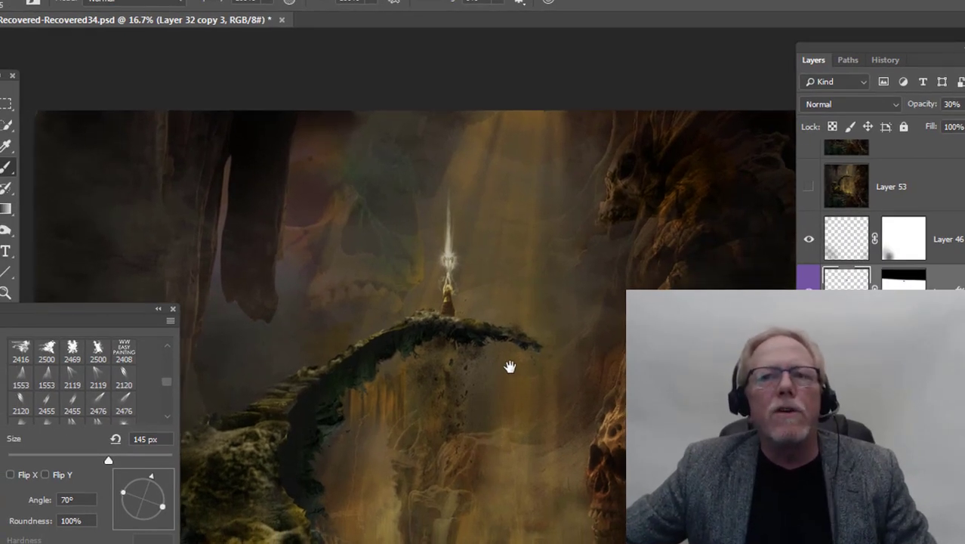
left_click_drag(509, 367, 553, 217)
key("super")
key("super")
key("ctrl+minus")
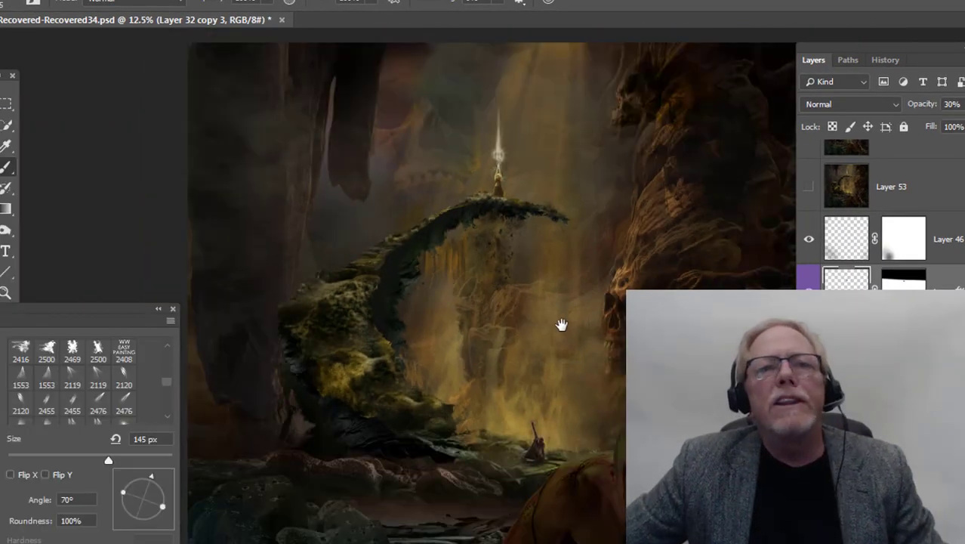
left_click_drag(506, 319, 489, 298)
left_click(455, 294, "alt")
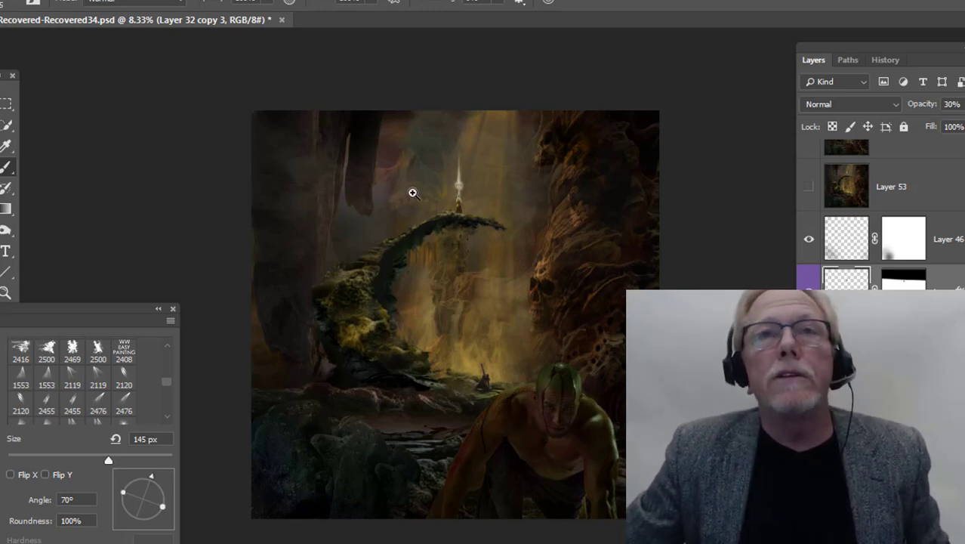
left_click(471, 242, "ctrl")
left_click(470, 238, "ctrl")
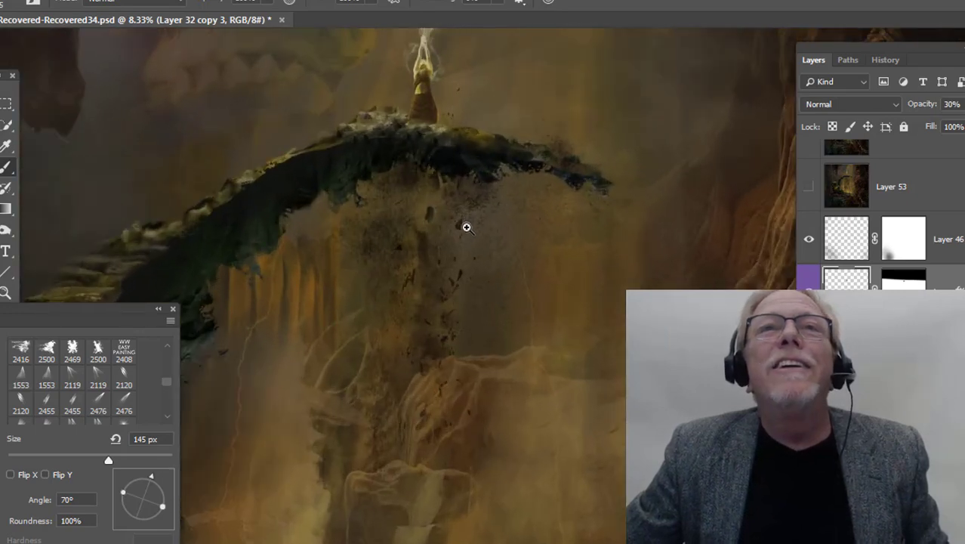
left_click_drag(452, 116, 489, 157)
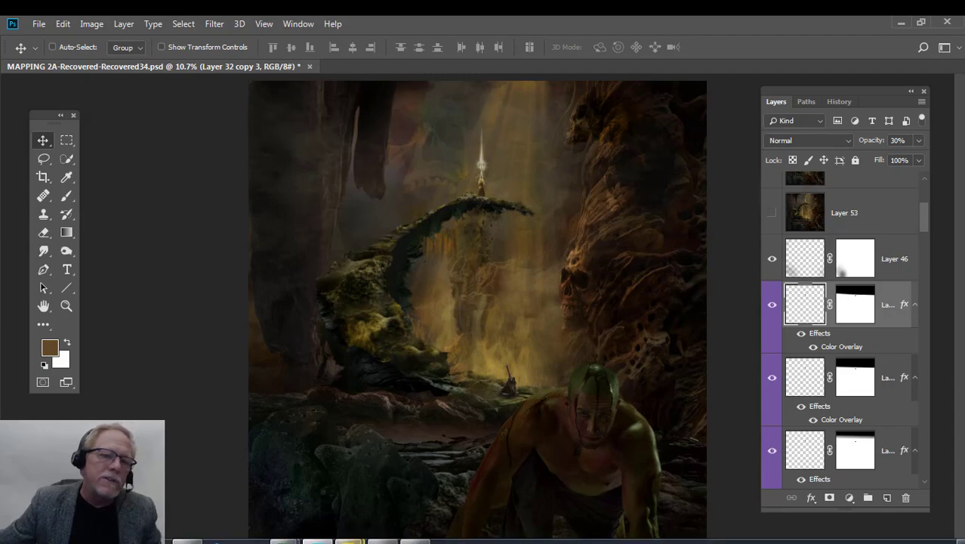
Browse Bridge's NEW IMAGES folder and open MAPPING 2.psd in Photoshop
mouse_move(349, 541)
left_click(272, 476)
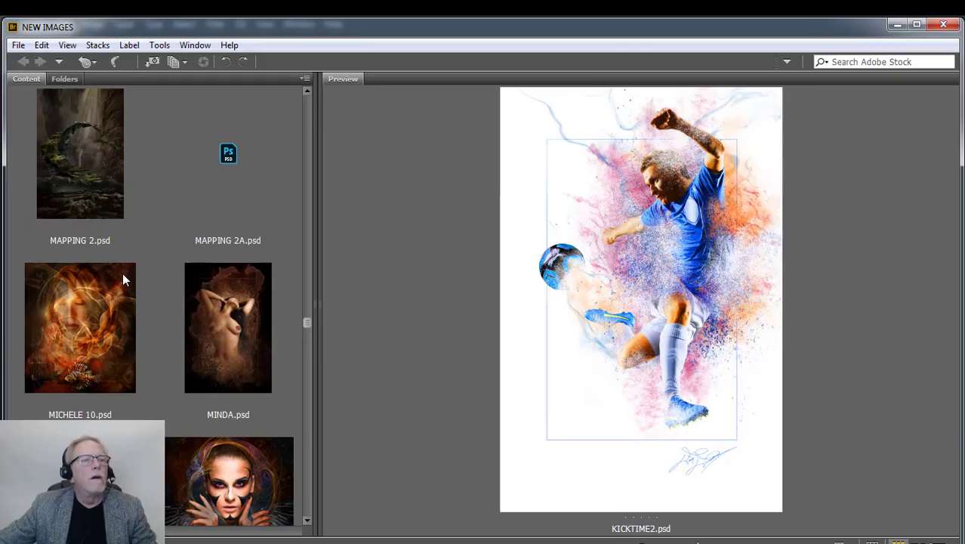
scroll(122, 273, "down", 4)
scroll(123, 272, "up", 6)
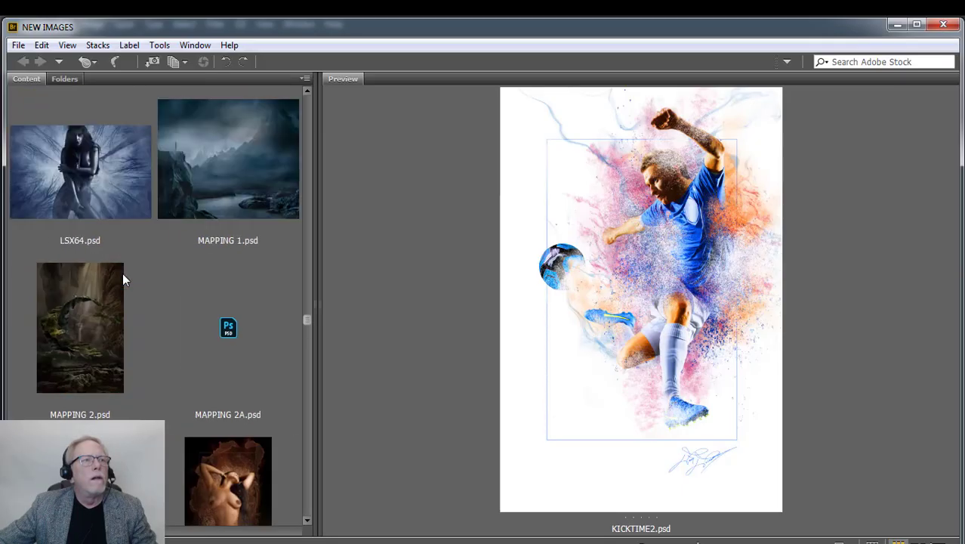
double_click(81, 335)
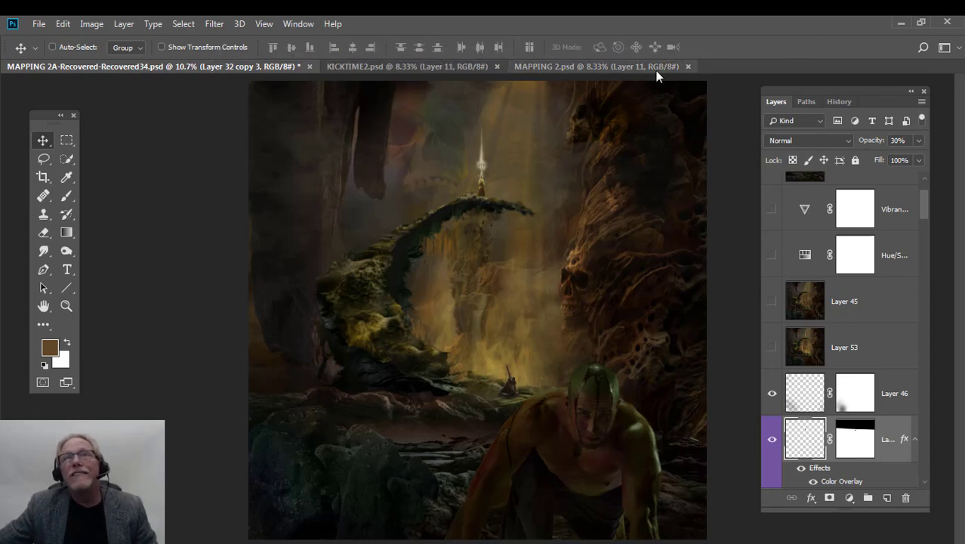
left_click(615, 73)
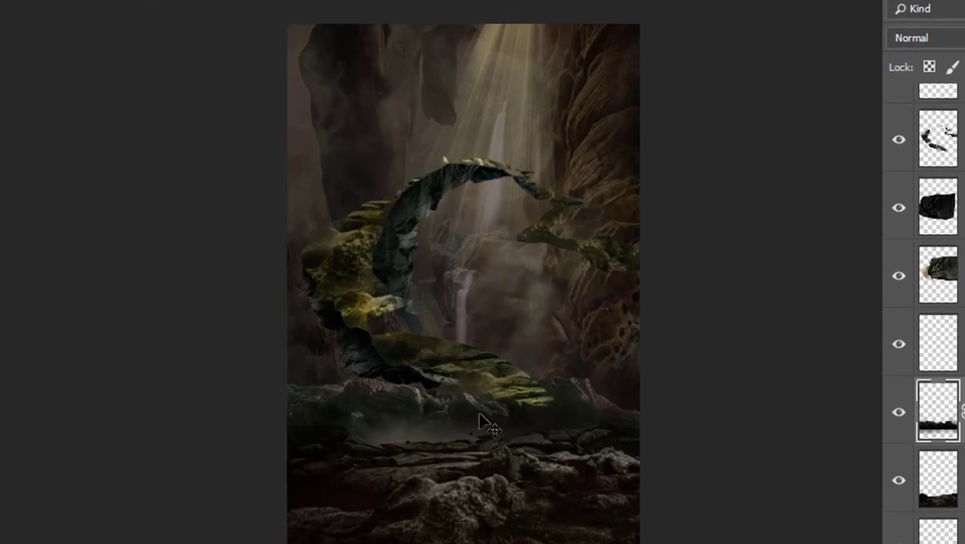
left_click(476, 390, "ctrl")
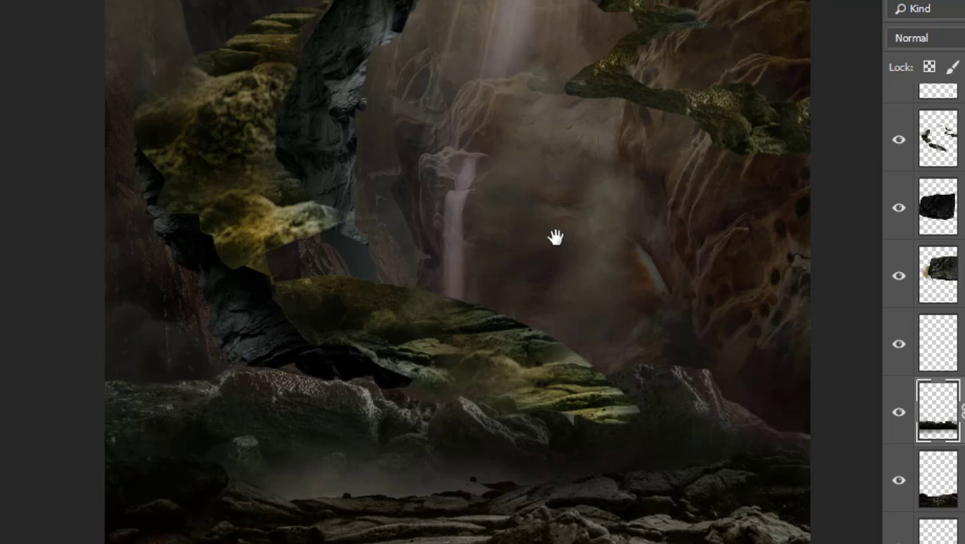
left_click_drag(556, 232, 534, 282)
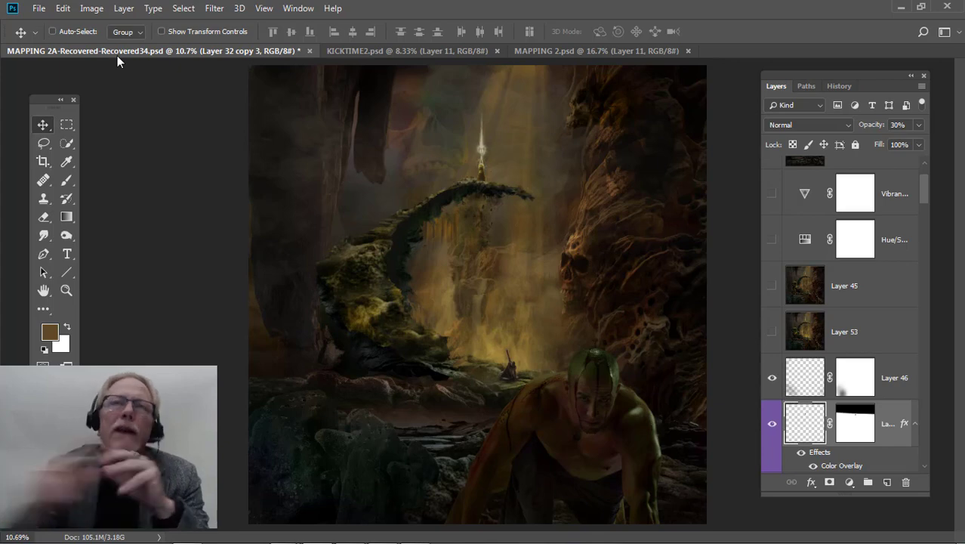
Switch to KICKTIME2.psd and select the Background copy layer's mask at the top of the layer stack
left_click(566, 49)
left_click(446, 50)
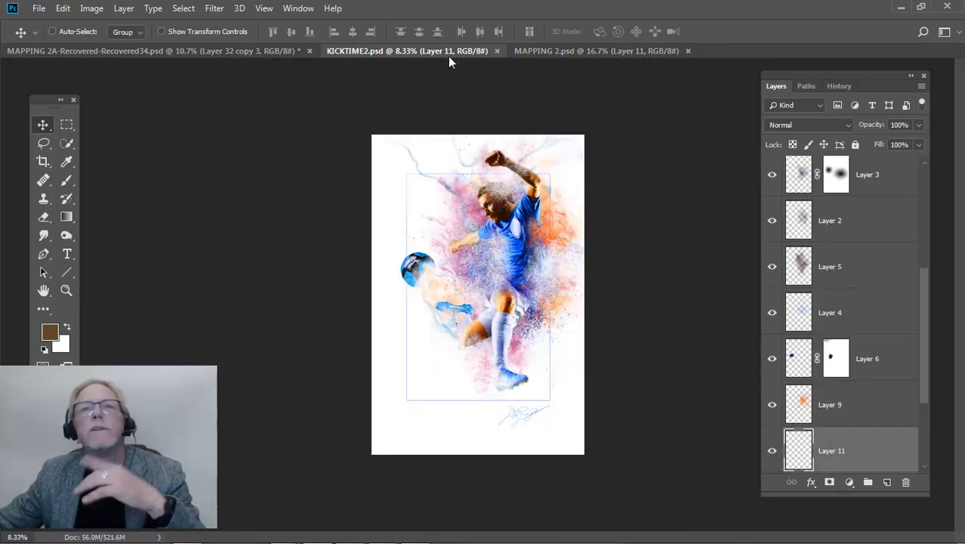
scroll(812, 286, "up", 2)
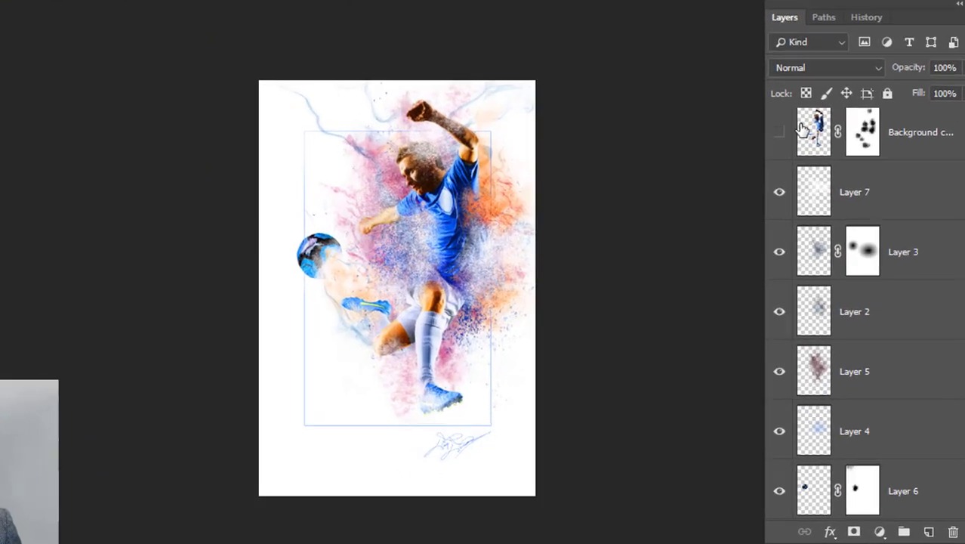
scroll(796, 227, "up", 2)
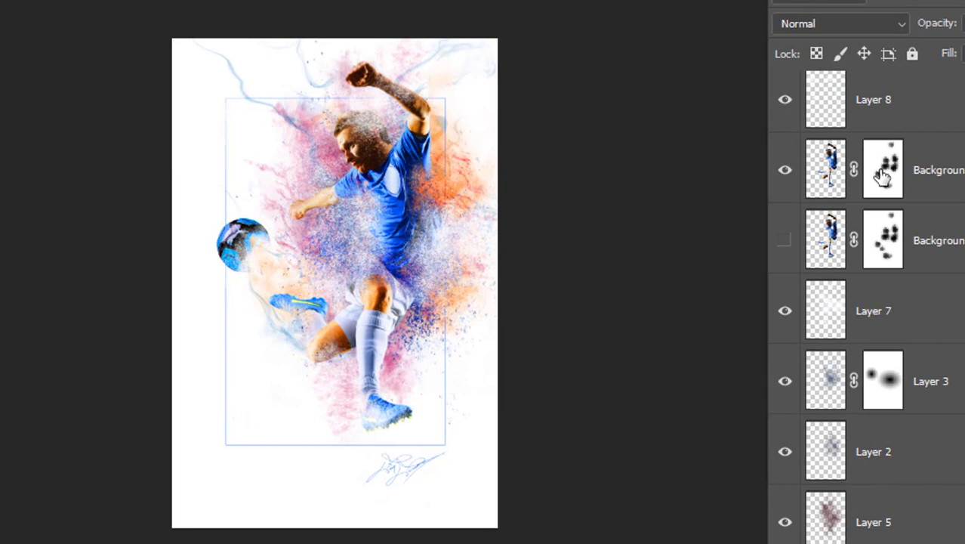
scroll(882, 175, "up", 1)
left_click(876, 249)
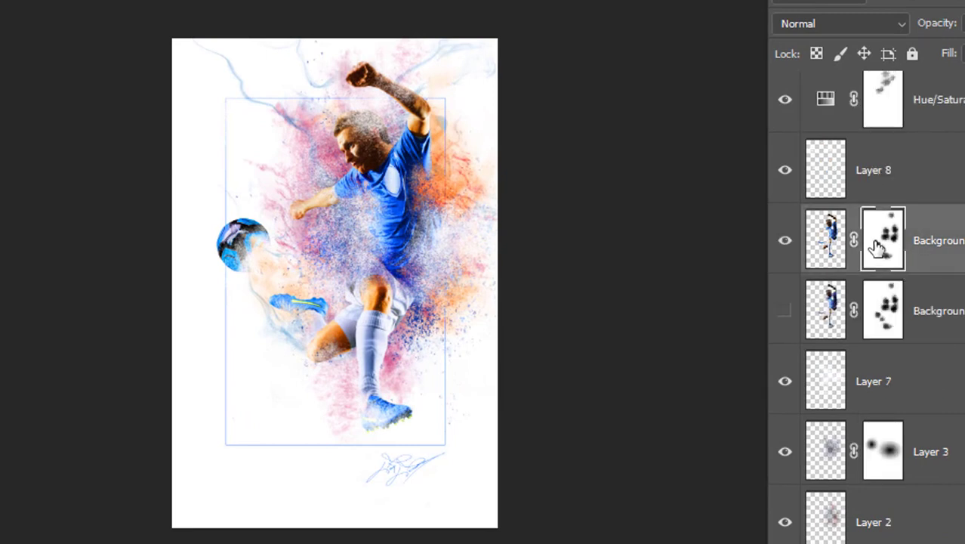
right_click(876, 246)
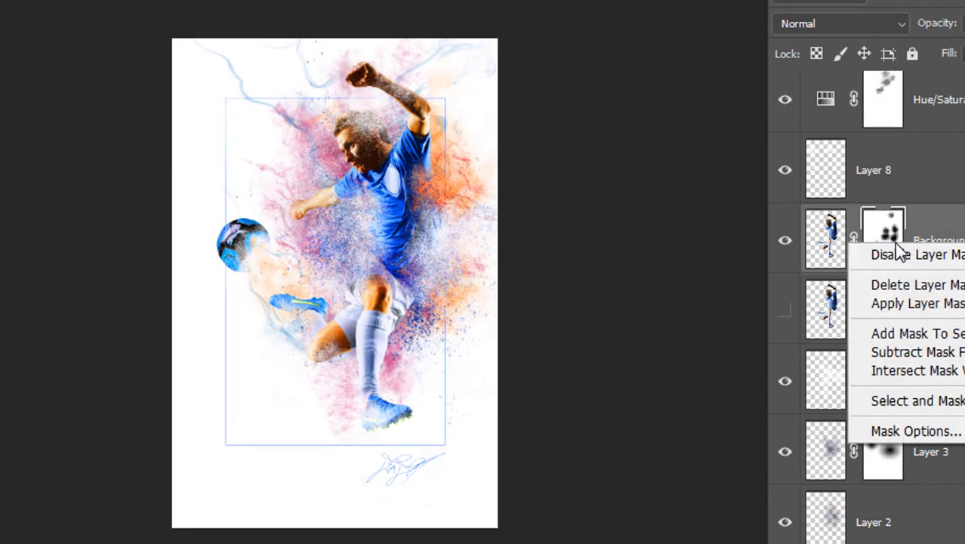
left_click(896, 254)
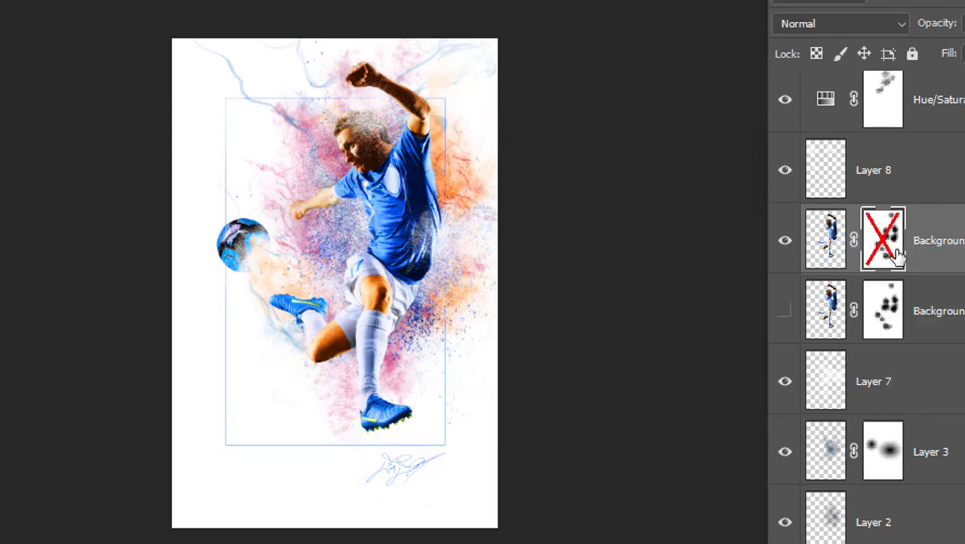
left_click(879, 249, "shift")
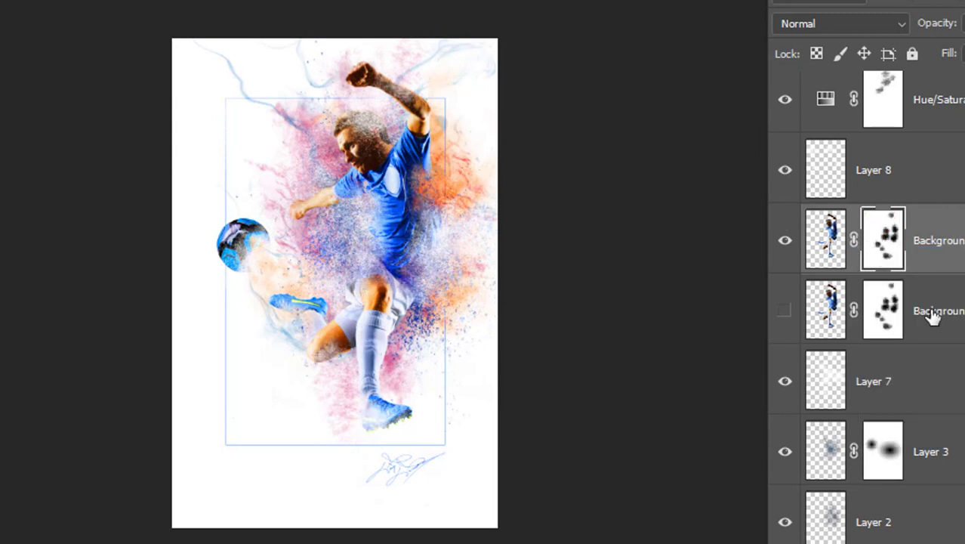
left_click(785, 172)
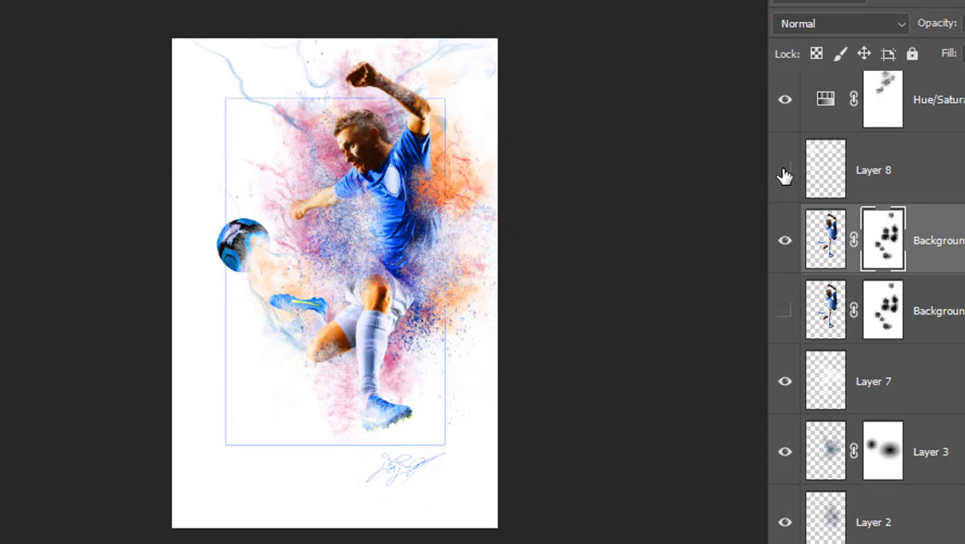
left_click(786, 173)
left_click(786, 174)
left_click(785, 173)
left_click(785, 172)
left_click(785, 173)
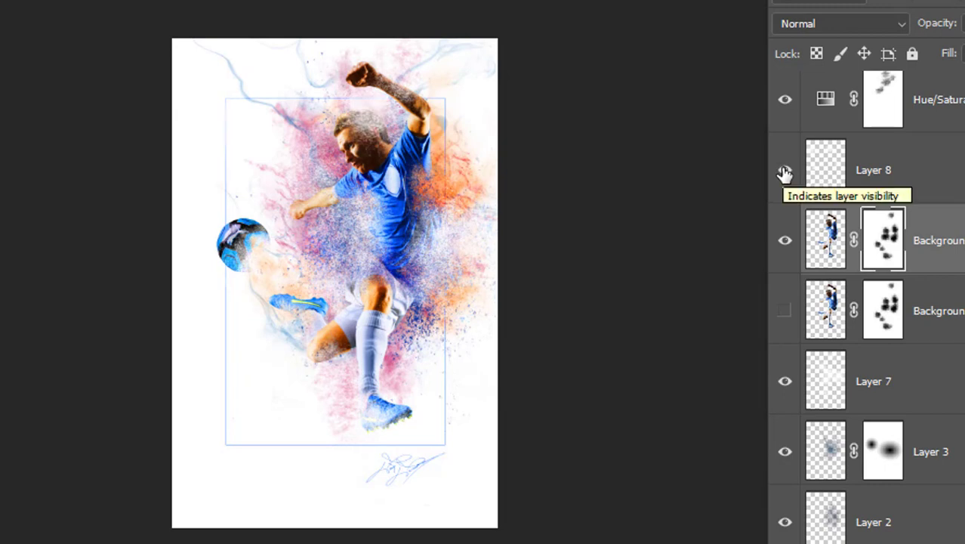
left_click(784, 384)
left_click(784, 385)
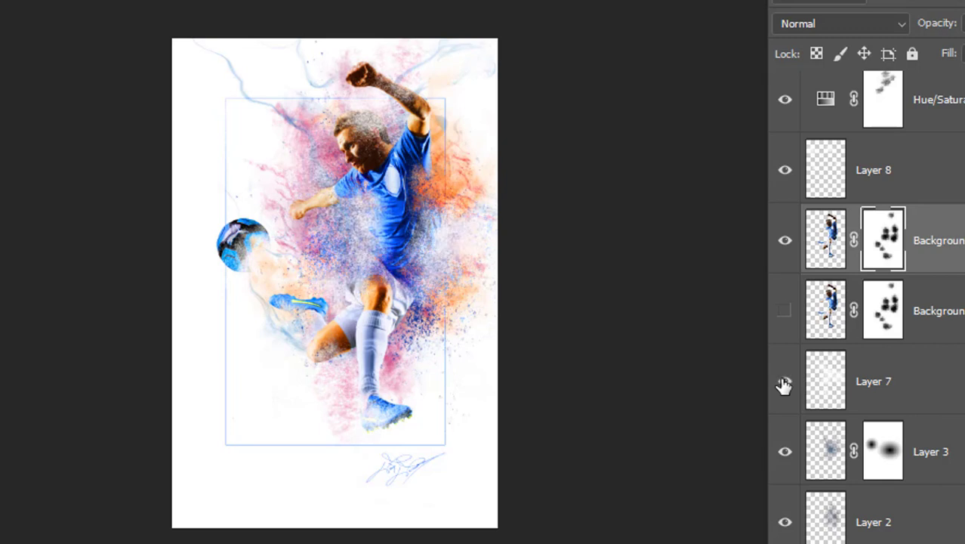
left_click(787, 168)
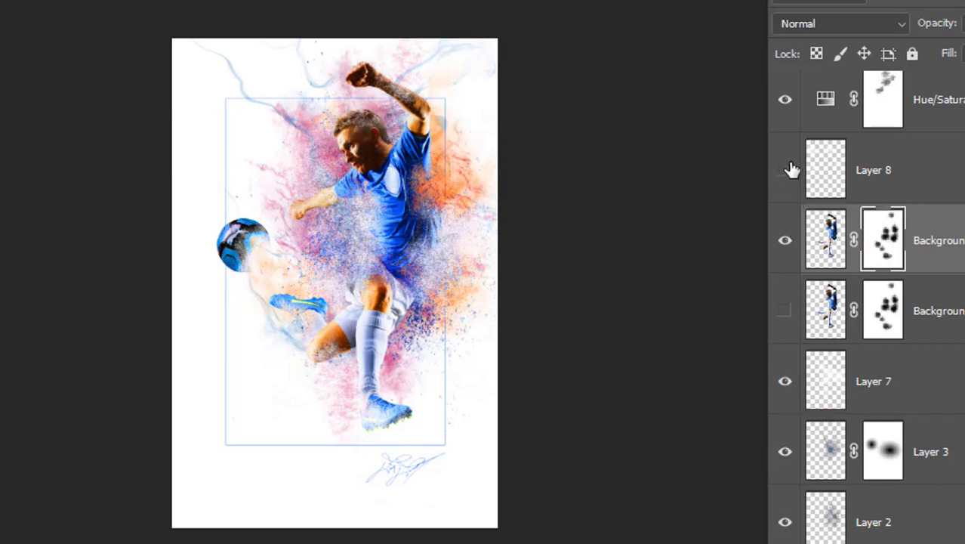
left_click(784, 386)
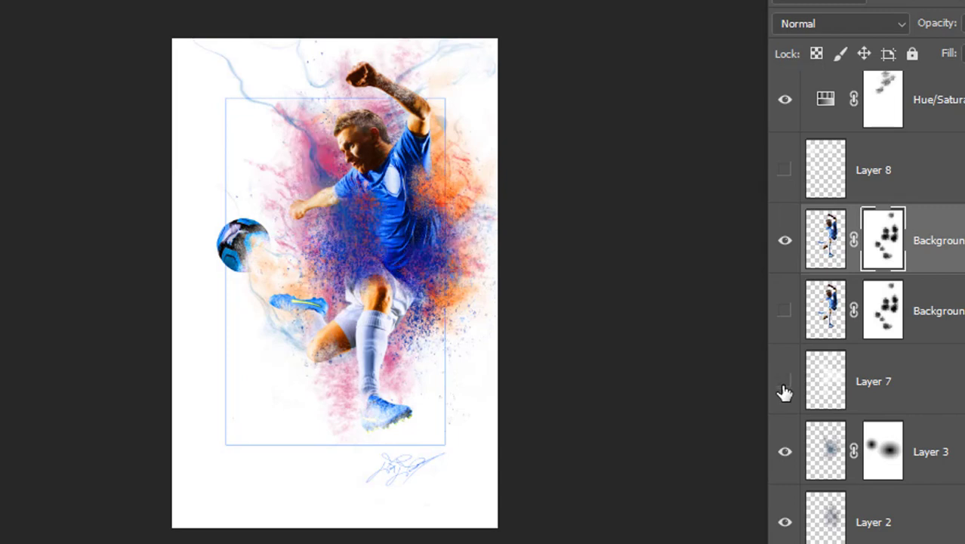
left_click(785, 384)
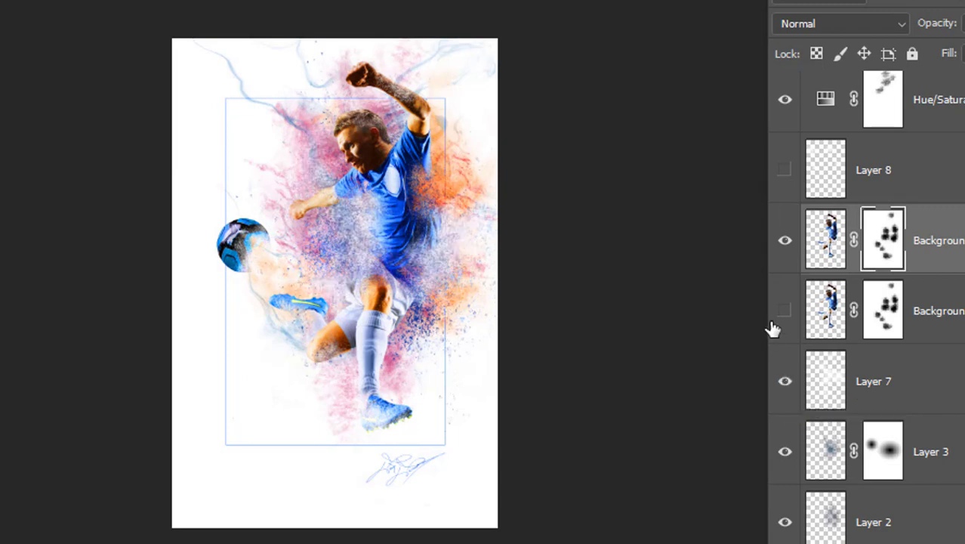
left_click(785, 173)
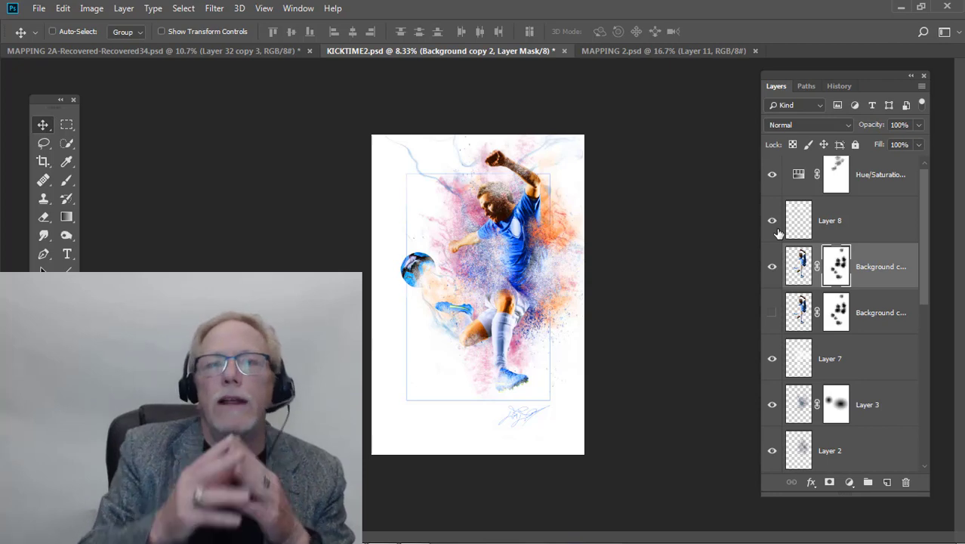
View the whole MAPPING 2 arch zoomed out, then return to MAPPING 2A-Recovered-Recovered34.psd
left_click(658, 52)
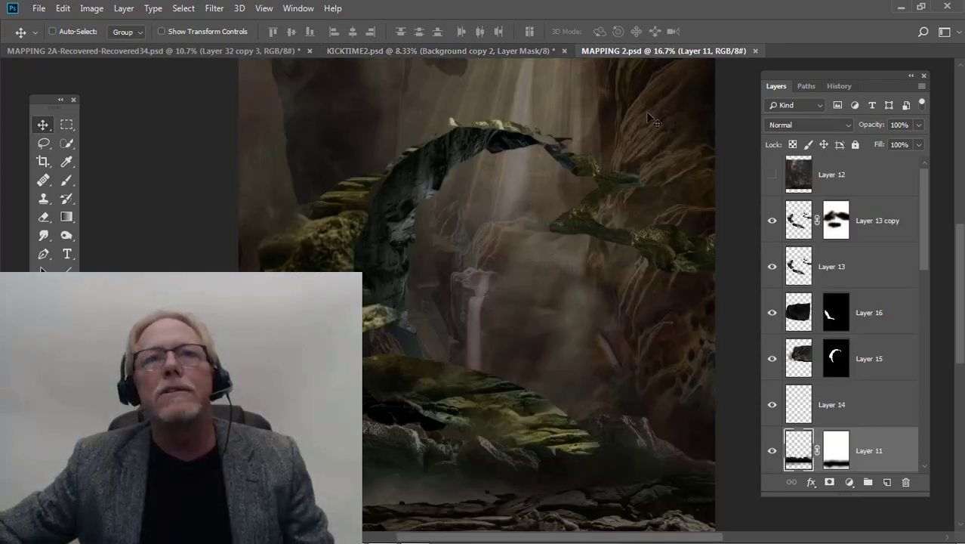
left_click(548, 338, "alt")
left_click(548, 338, "alt")
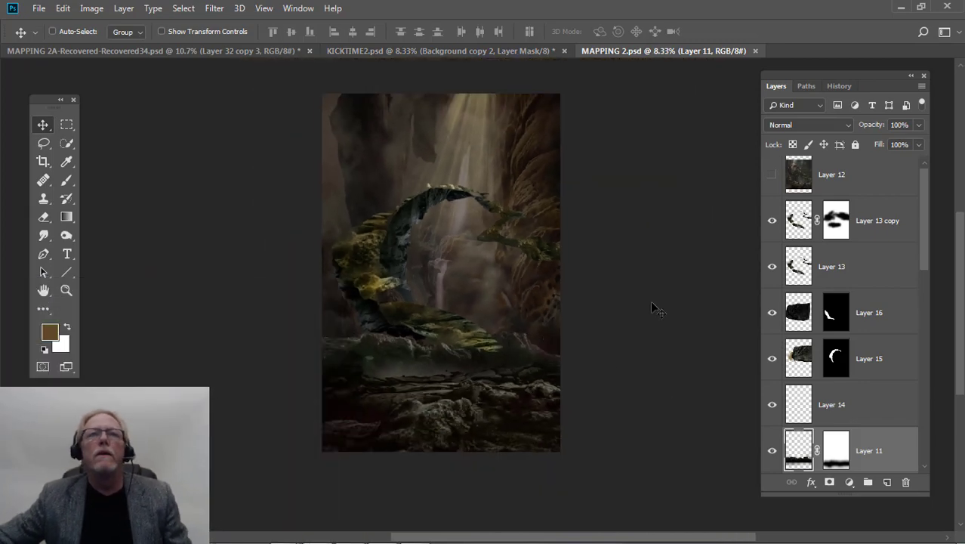
left_click(102, 47)
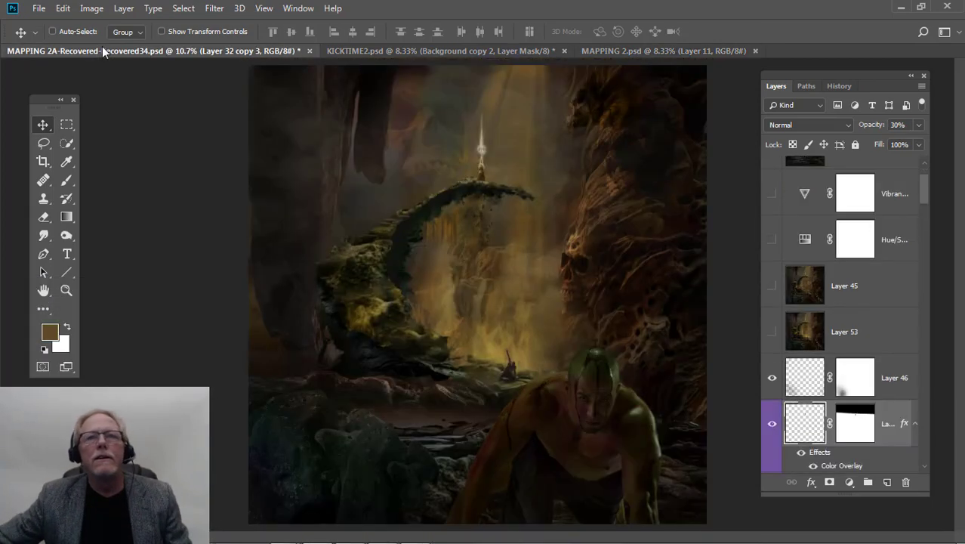